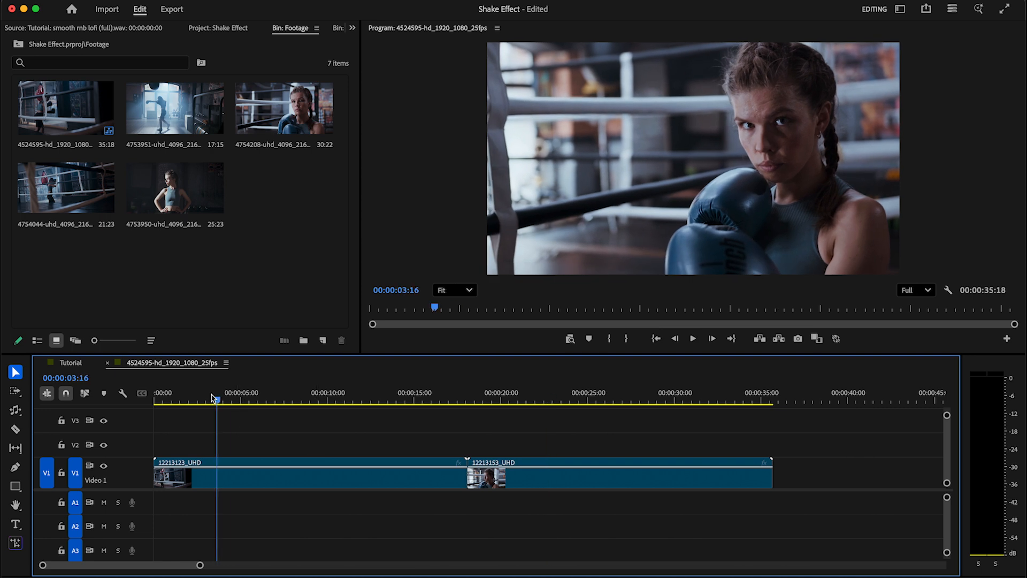
Preview the two boxing clips, then park the playhead at 00:00:02:13 with the first clip selected
{"action": "key", "text": "space"}
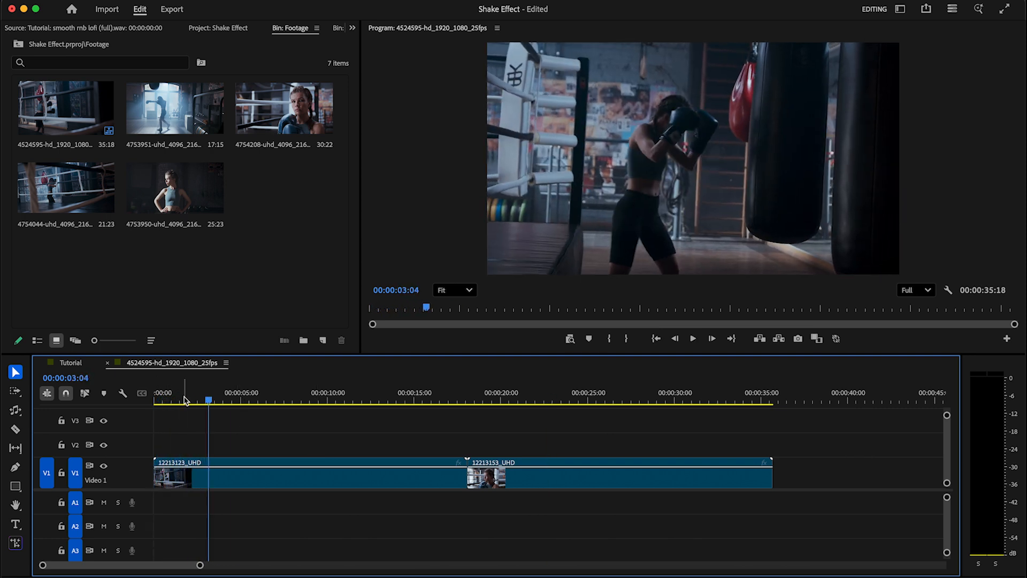
{"action": "left_click", "coordinate": [184, 400]}
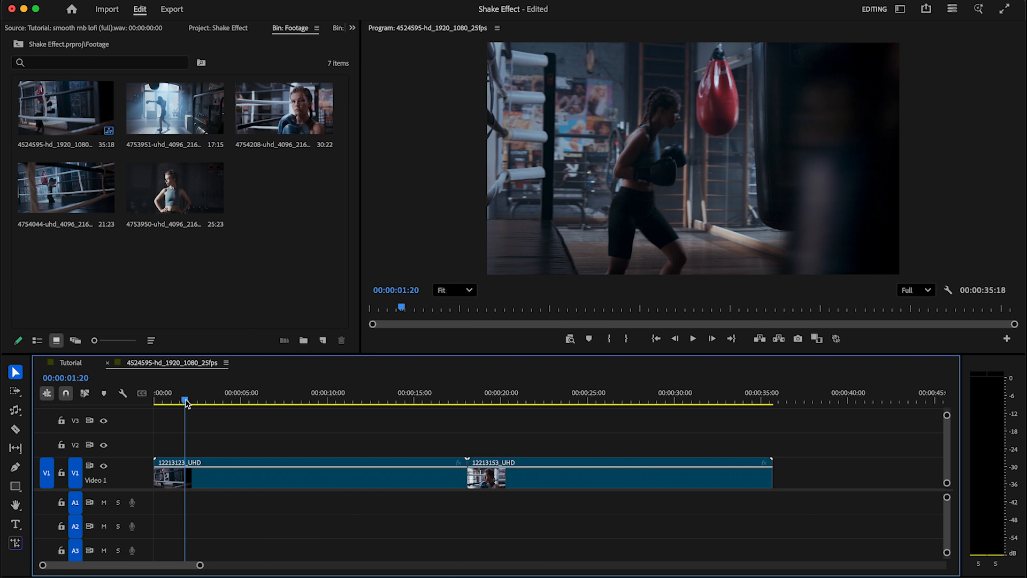
{"action": "left_click", "coordinate": [173, 400]}
{"action": "key", "text": "space"}
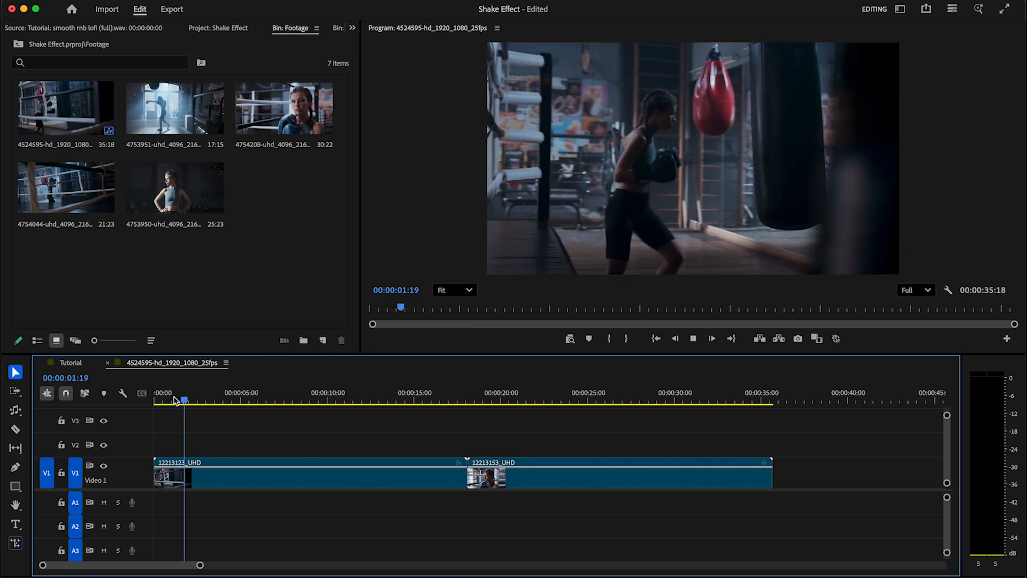
{"action": "key", "text": "space"}
{"action": "key", "text": "Left"}
{"action": "key", "text": "Left"}
{"action": "key", "text": "Left"}
{"action": "key", "text": "Left"}
{"action": "key", "text": "Right"}
{"action": "left_click", "coordinate": [269, 466]}
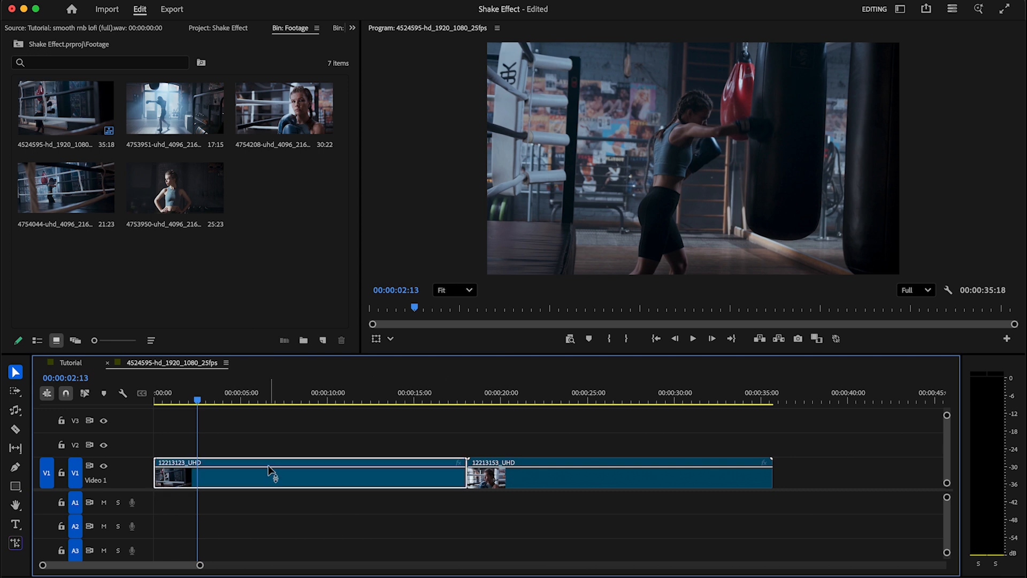
Create a new adjustment layer and place it on V2 at the playhead
{"action": "left_click", "coordinate": [322, 341]}
{"action": "left_click", "coordinate": [357, 403]}
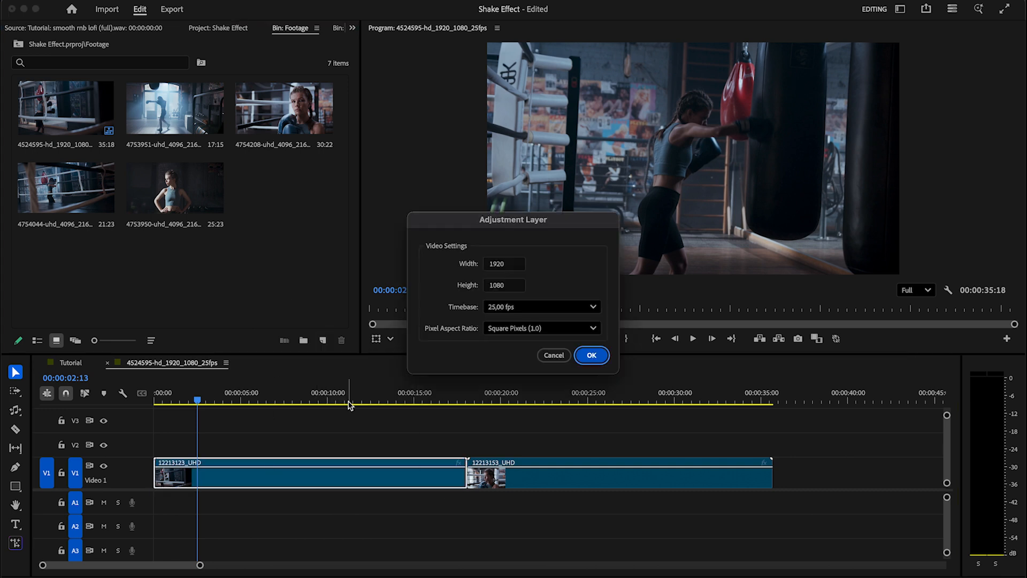
{"action": "left_click", "coordinate": [594, 356]}
{"action": "left_click_drag", "start_coordinate": [292, 193], "coordinate": [248, 444]}
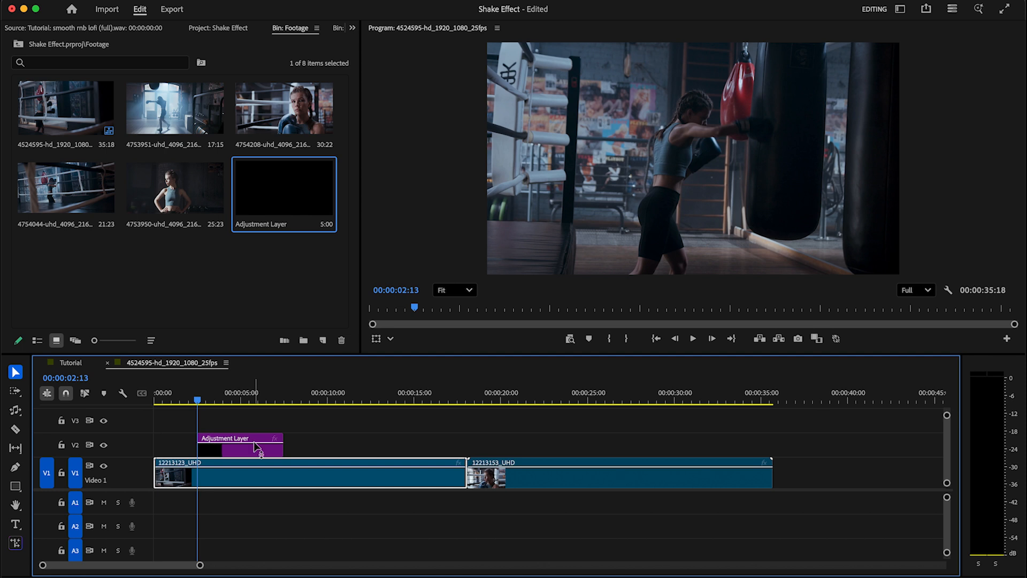
Cut the adjustment layer at 00:00:02:18 and delete the part after the cut
{"action": "key", "text": "Right"}
{"action": "key", "text": "Right"}
{"action": "key", "text": "Right"}
{"action": "key", "text": "Right"}
{"action": "key", "text": "Right"}
{"action": "key", "text": "Right"}
{"action": "key", "text": "Right"}
{"action": "key", "text": "Right"}
{"action": "key", "text": "Right"}
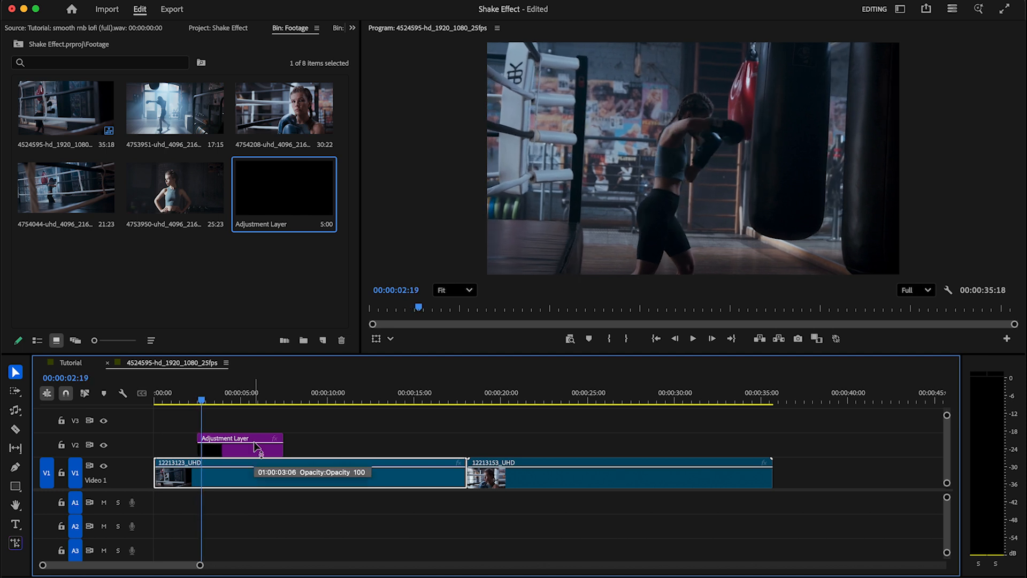
{"action": "key", "text": "c"}
{"action": "left_click", "coordinate": [204, 444]}
{"action": "key", "text": "v"}
{"action": "left_click", "coordinate": [219, 447]}
{"action": "key", "text": "Delete"}
{"action": "left_click_drag", "start_coordinate": [200, 565], "coordinate": [98, 565]}
{"action": "left_click", "coordinate": [352, 28]}
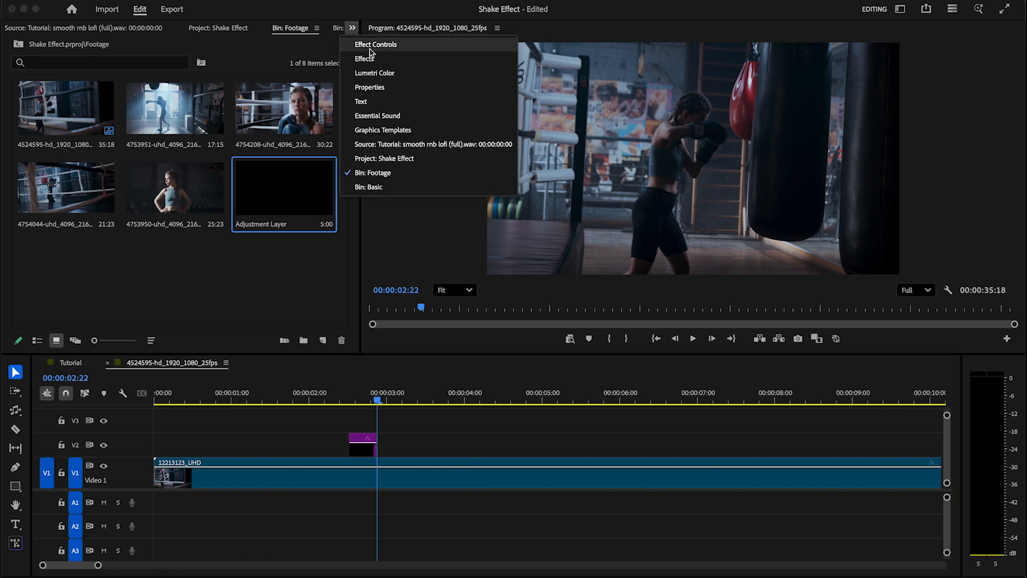
Search the effects for 'transfor' and apply Transform to the V2 adjustment layer
{"action": "left_click", "coordinate": [361, 60]}
{"action": "type", "text": "transform"}
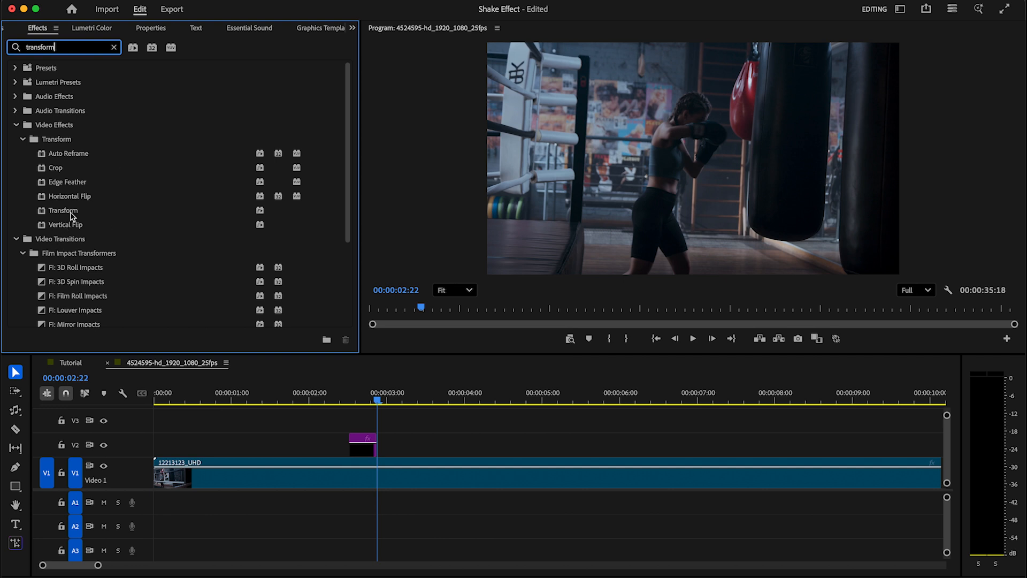
{"action": "left_click_drag", "start_coordinate": [71, 215], "coordinate": [369, 446]}
Show the layer's Transform settings in Effect Controls with the playhead back at 02:13
{"action": "left_click", "coordinate": [353, 28]}
{"action": "left_click", "coordinate": [370, 42]}
{"action": "scroll", "coordinate": [346, 212], "scroll_direction": "down", "scroll_amount": 5}
{"action": "scroll", "coordinate": [347, 212], "scroll_direction": "down", "scroll_amount": 1}
{"action": "left_click_drag", "start_coordinate": [268, 52], "coordinate": [224, 51]}
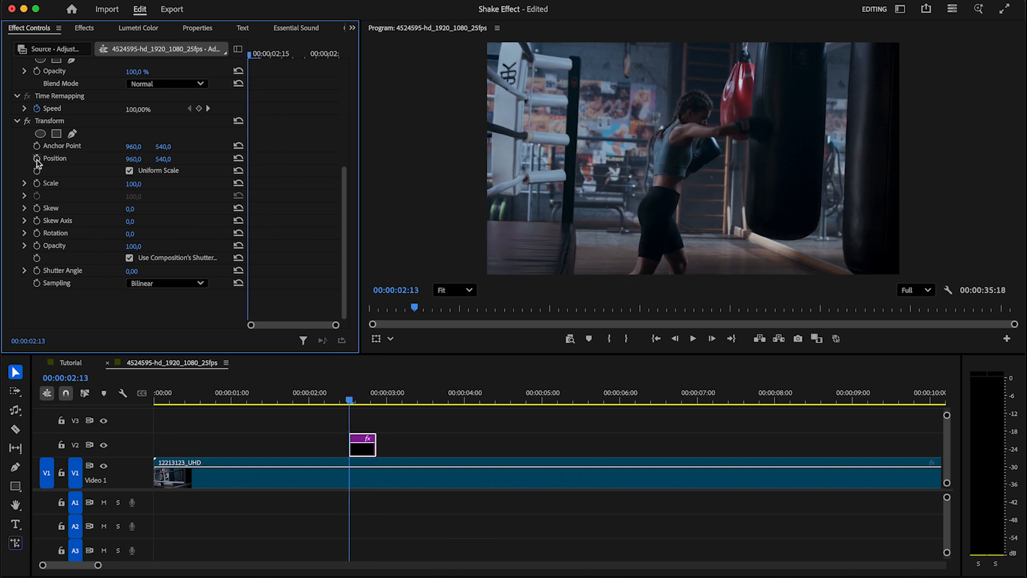
Start Scale and Rotation keyframes at 02:13, then at 02:14 set Position X 725 and Scale 131
{"action": "left_click", "coordinate": [37, 183]}
{"action": "left_click", "coordinate": [37, 233]}
{"action": "key", "text": "Right"}
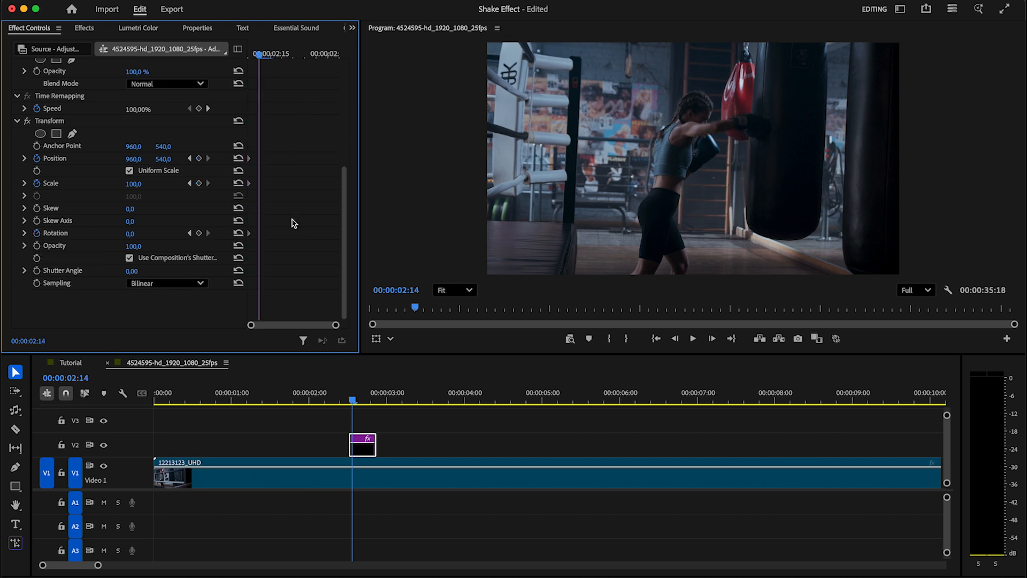
{"action": "left_click_drag", "start_coordinate": [134, 159], "coordinate": [12, 160]}
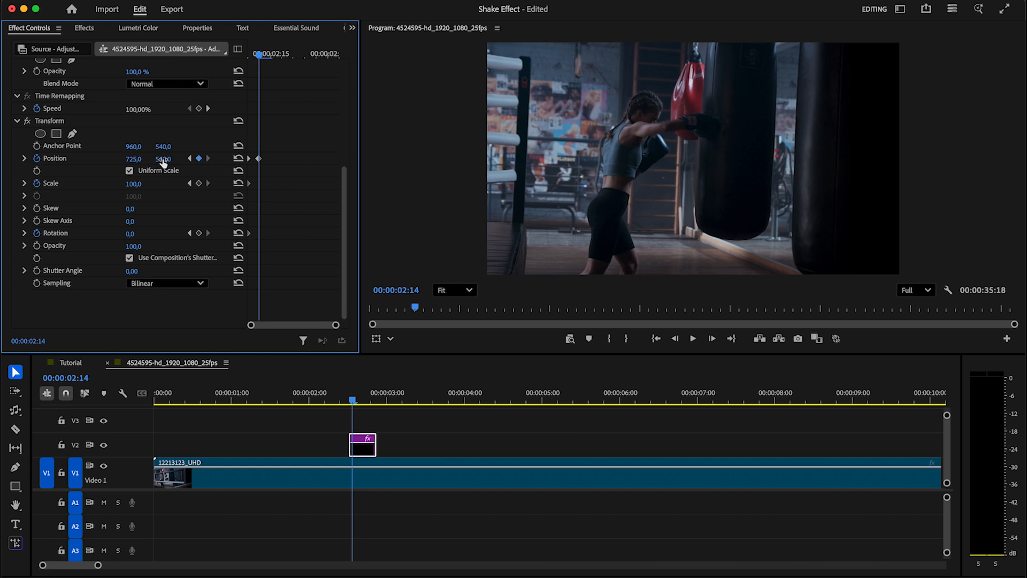
{"action": "left_click", "coordinate": [198, 184]}
{"action": "left_click_drag", "start_coordinate": [136, 184], "coordinate": [152, 185]}
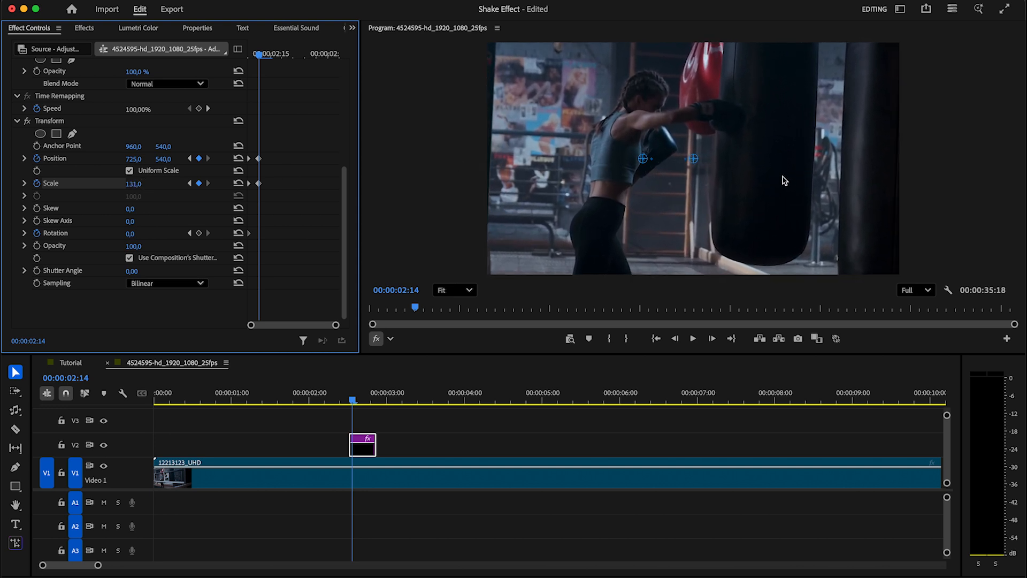
At frame 02:15, set Position X to 885 and keyframe Rotation at 5°
{"action": "left_click_drag", "start_coordinate": [260, 55], "coordinate": [271, 56]}
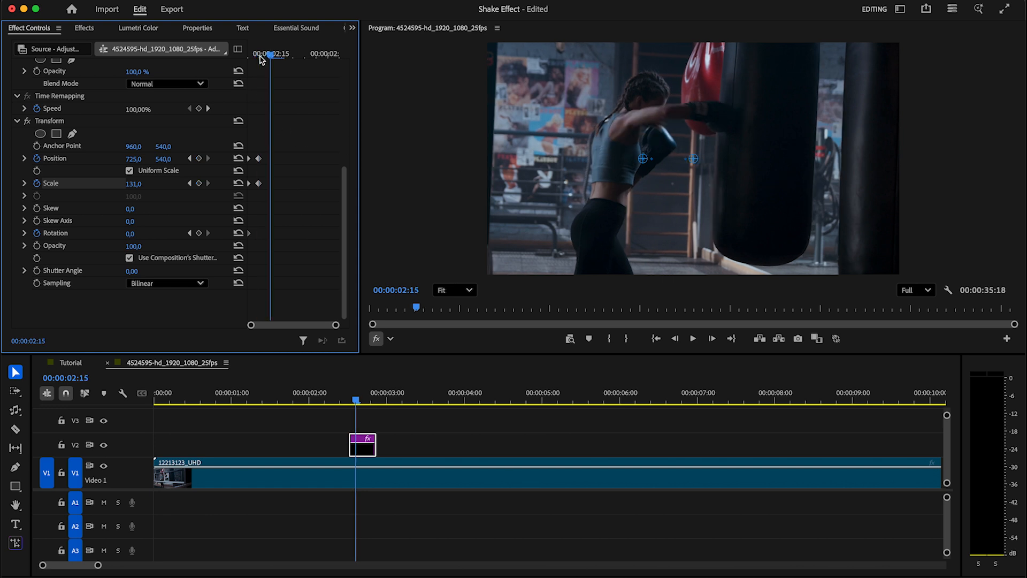
{"action": "left_click_drag", "start_coordinate": [132, 161], "coordinate": [170, 161]}
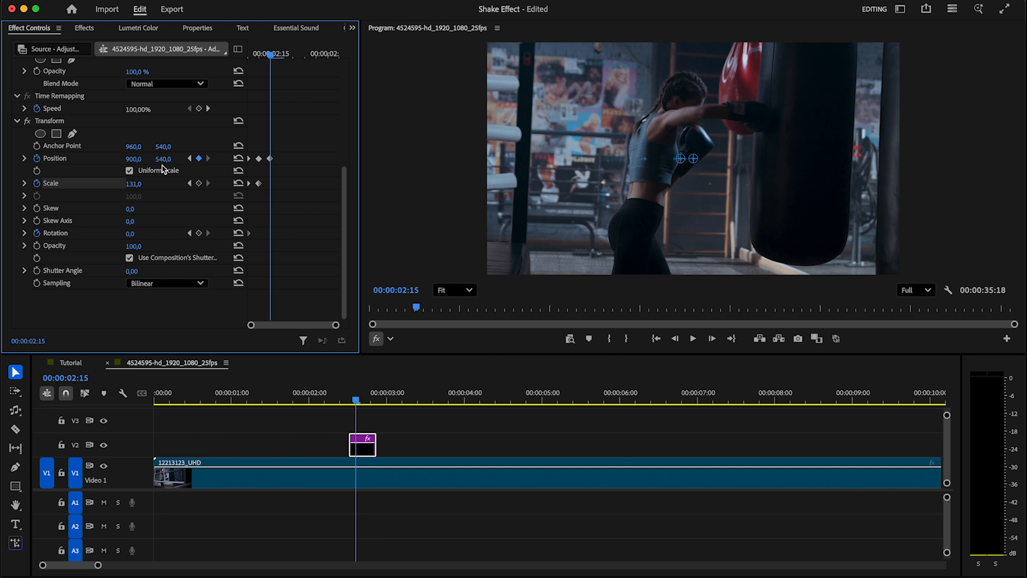
{"action": "left_click_drag", "start_coordinate": [134, 159], "coordinate": [126, 158]}
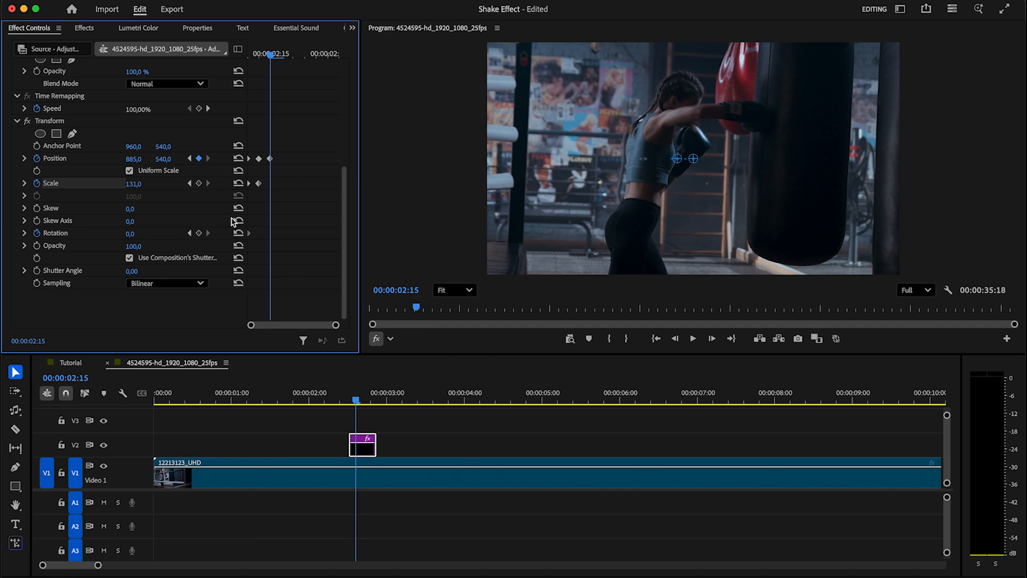
{"action": "left_click", "coordinate": [198, 234]}
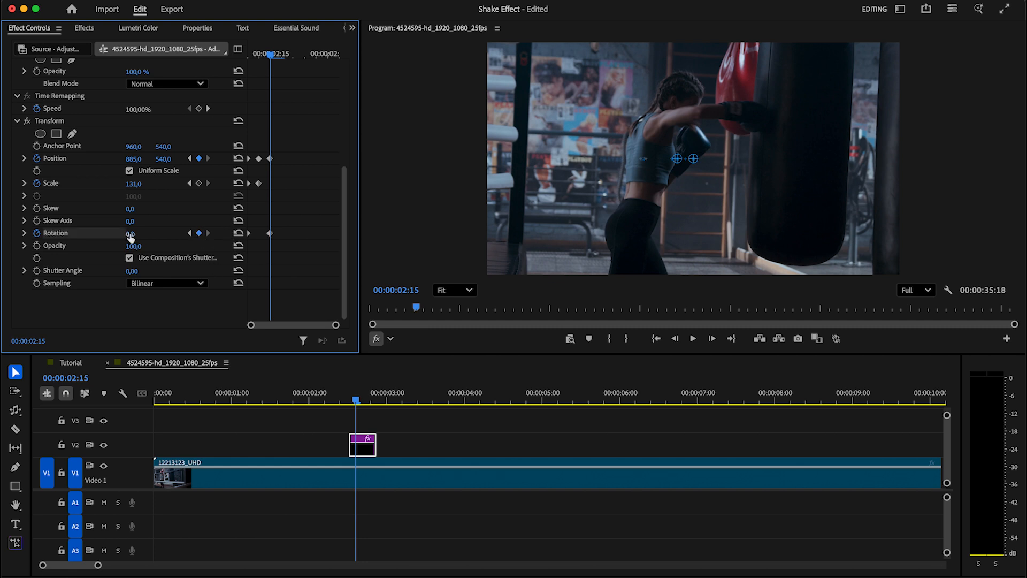
{"action": "left_click_drag", "start_coordinate": [130, 233], "coordinate": [133, 234]}
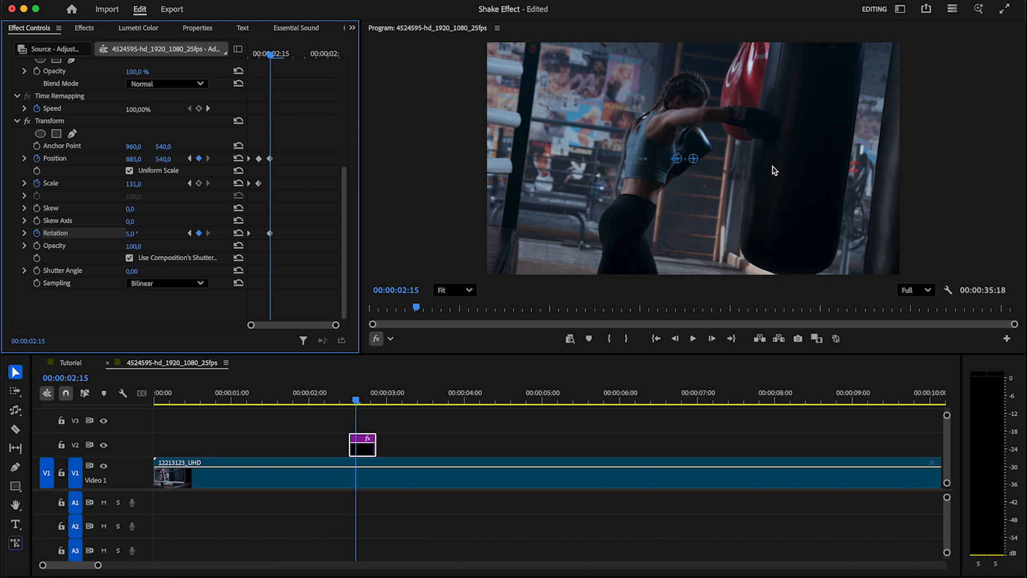
{"action": "key", "text": "Right"}
{"action": "key", "text": "Right"}
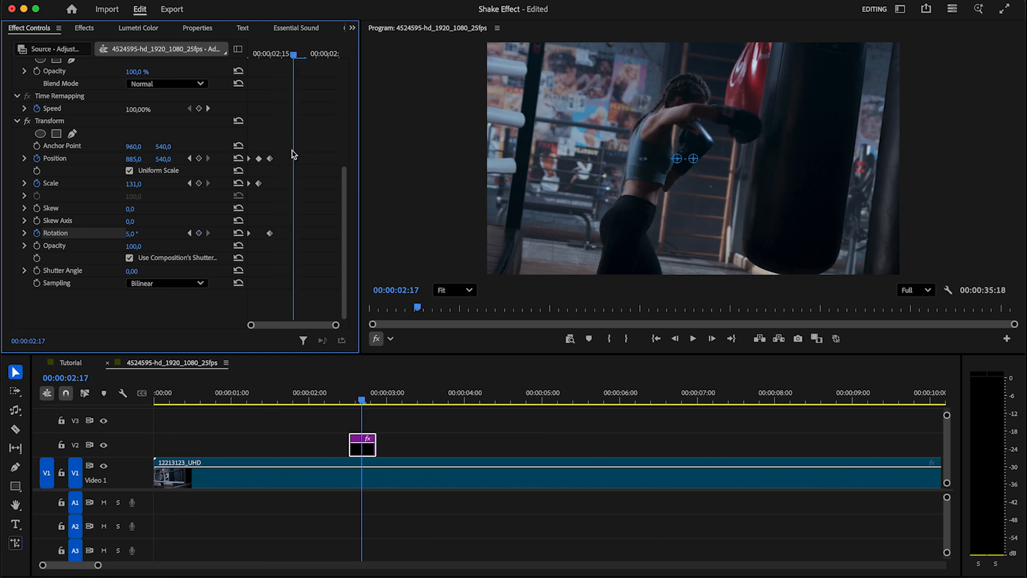
Add a Position keyframe at 02:17 set to 786, 399
{"action": "left_click", "coordinate": [198, 159]}
{"action": "left_click_drag", "start_coordinate": [131, 160], "coordinate": [78, 160]}
{"action": "left_click_drag", "start_coordinate": [161, 160], "coordinate": [85, 160]}
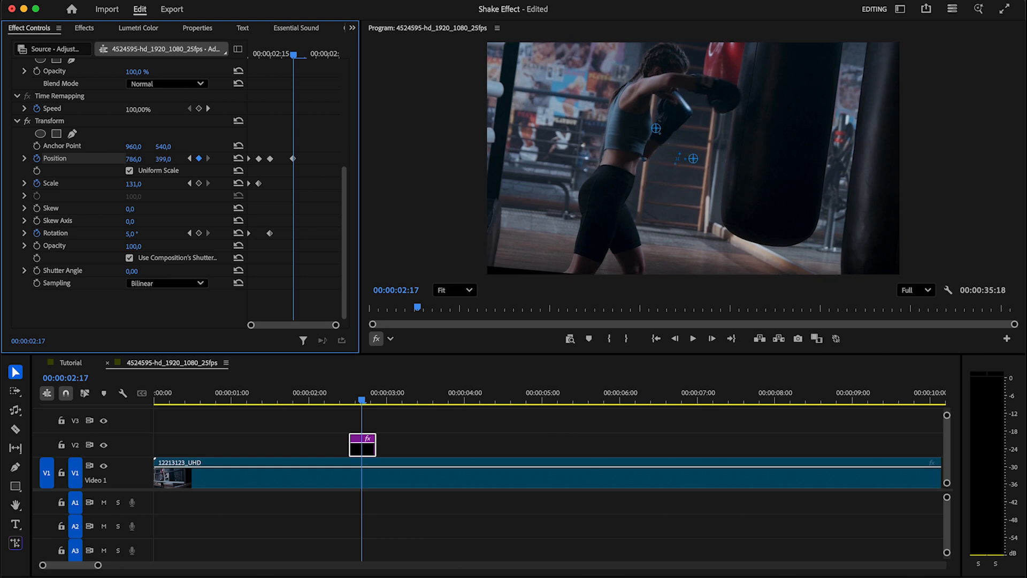
At frame 02:19, keyframe Position at 943, 611
{"action": "key", "text": "Right"}
{"action": "key", "text": "Right"}
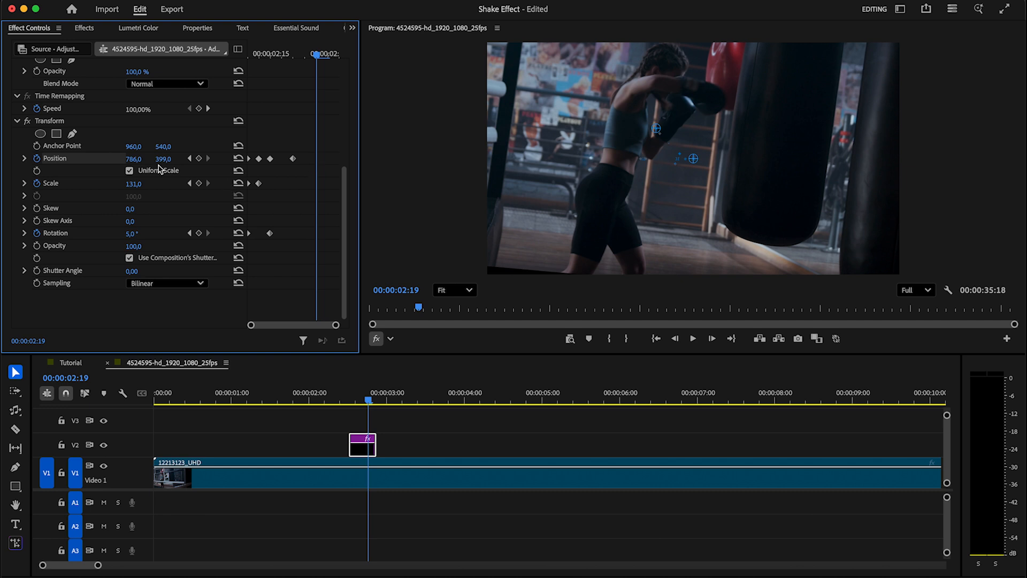
{"action": "left_click", "coordinate": [134, 158]}
{"action": "type", "text": "816"}
{"action": "key", "text": "Return"}
{"action": "left_click_drag", "start_coordinate": [133, 159], "coordinate": [276, 159]}
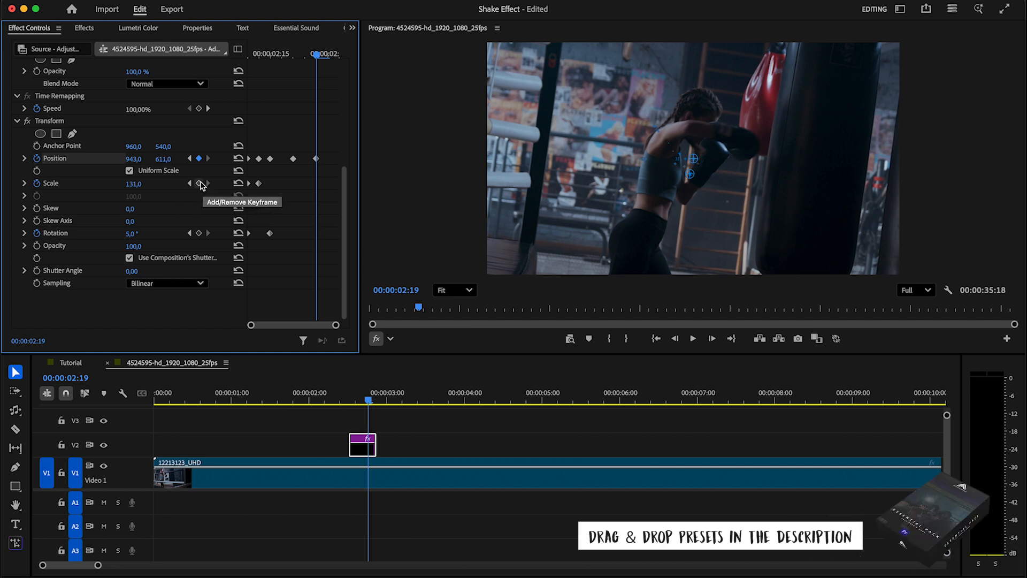
Key Scale 133 at 02:19, then at 02:20 key Position X 872, lowered Y, and Scale 138
{"action": "left_click", "coordinate": [201, 185]}
{"action": "left_click_drag", "start_coordinate": [133, 184], "coordinate": [140, 183]}
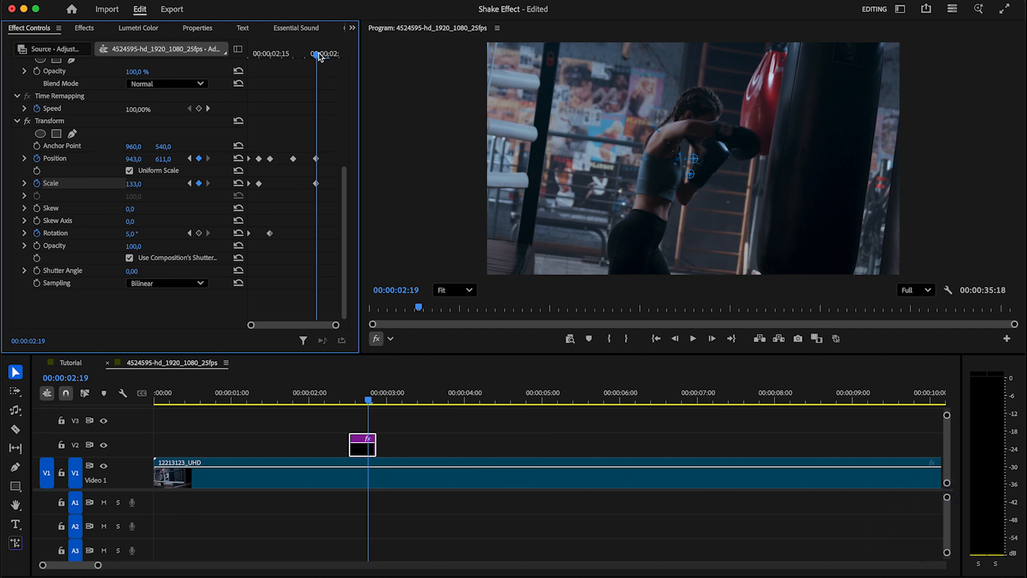
{"action": "key", "text": "Right"}
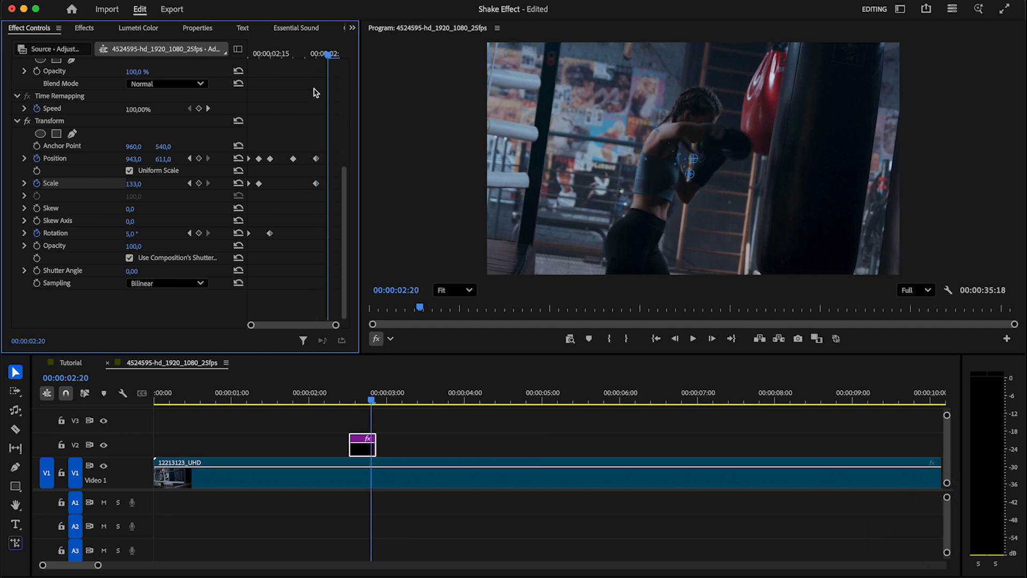
{"action": "left_click", "coordinate": [199, 158]}
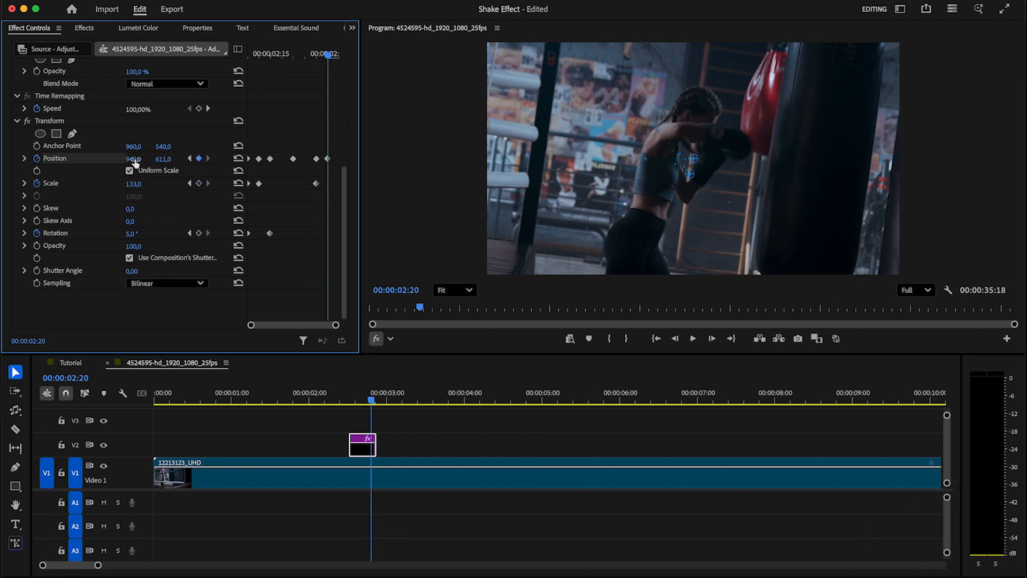
{"action": "left_click_drag", "start_coordinate": [134, 159], "coordinate": [95, 159]}
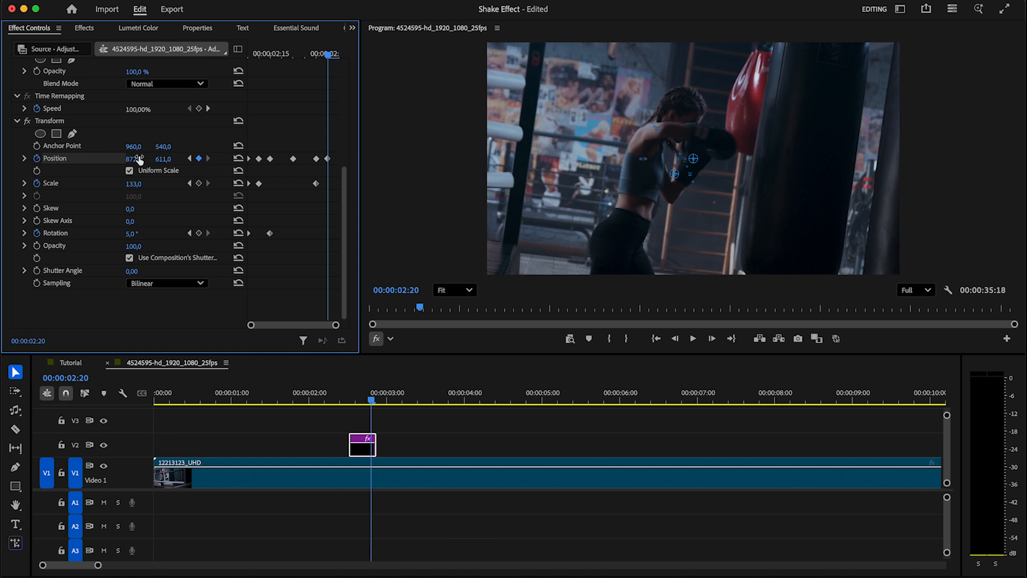
{"action": "left_click_drag", "start_coordinate": [163, 159], "coordinate": [186, 159]}
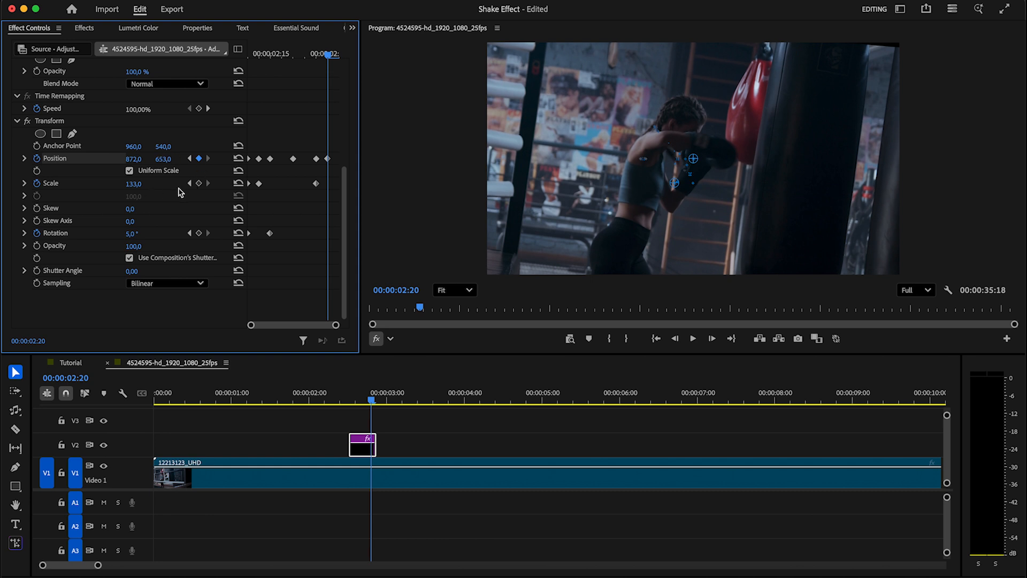
{"action": "left_click", "coordinate": [199, 184]}
{"action": "left_click_drag", "start_coordinate": [134, 183], "coordinate": [136, 183]}
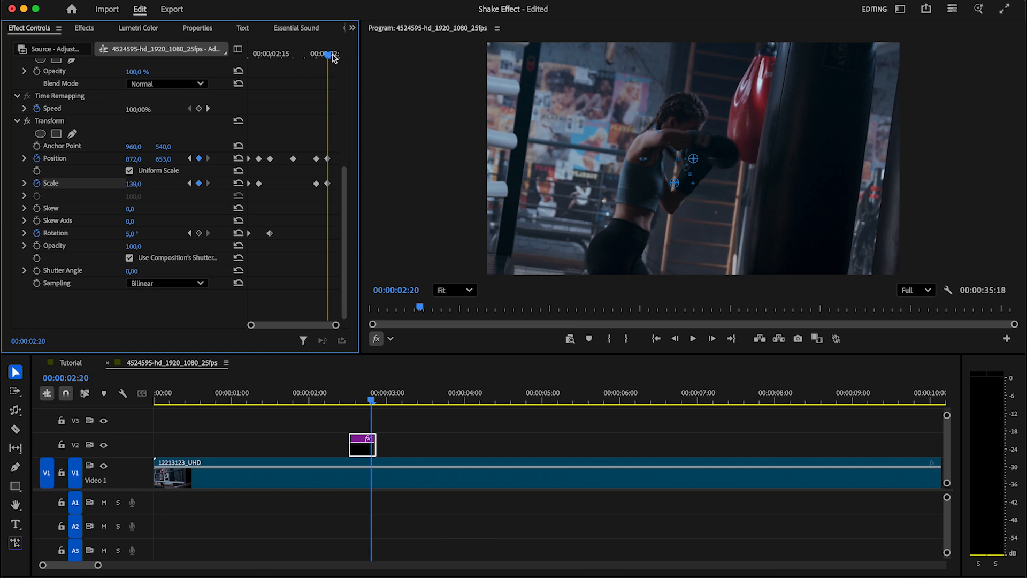
At frame 02:21, keyframe Position at 946, 454
{"action": "key", "text": "Right"}
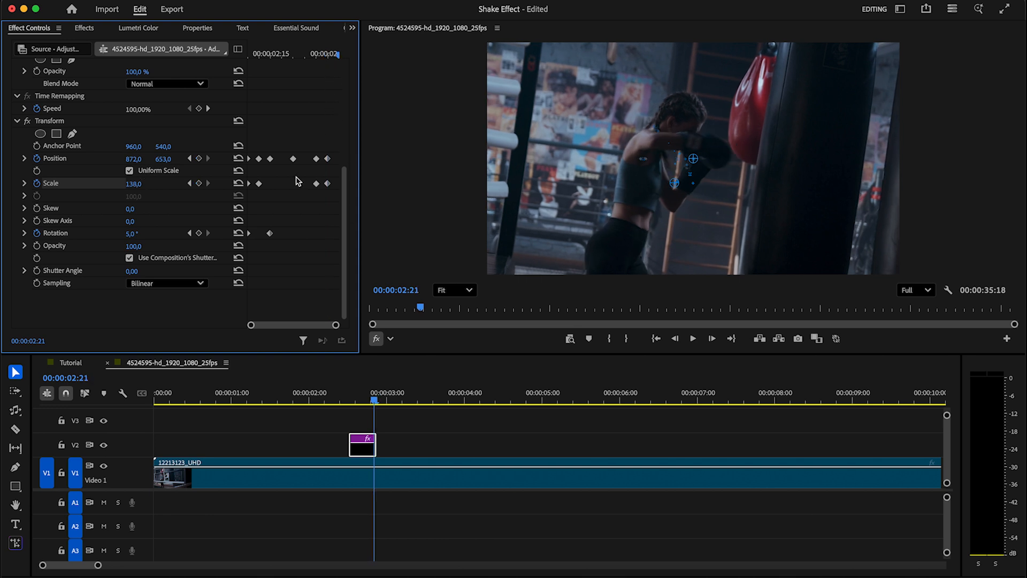
{"action": "left_click", "coordinate": [199, 159]}
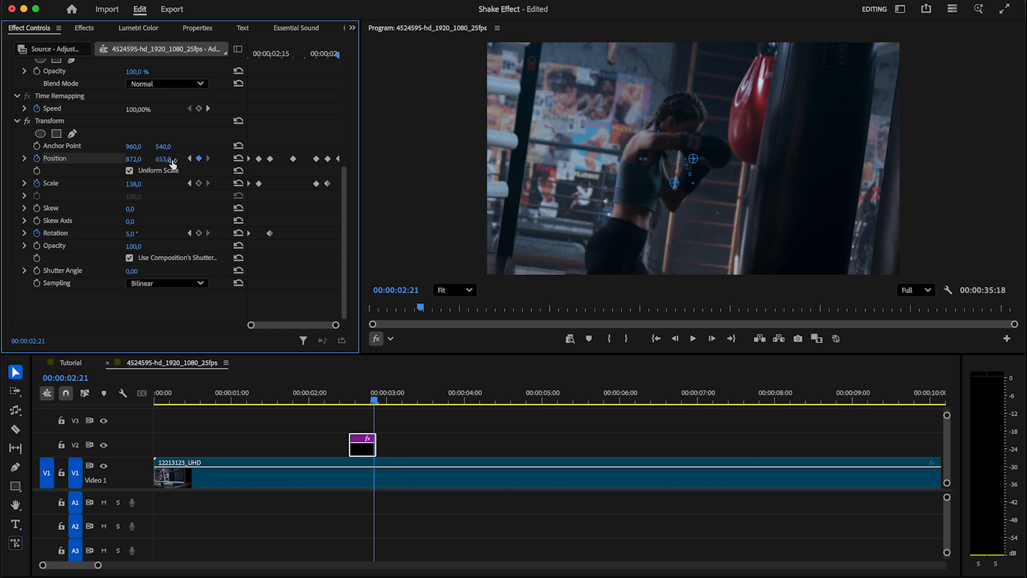
{"action": "left_click_drag", "start_coordinate": [138, 159], "coordinate": [176, 158]}
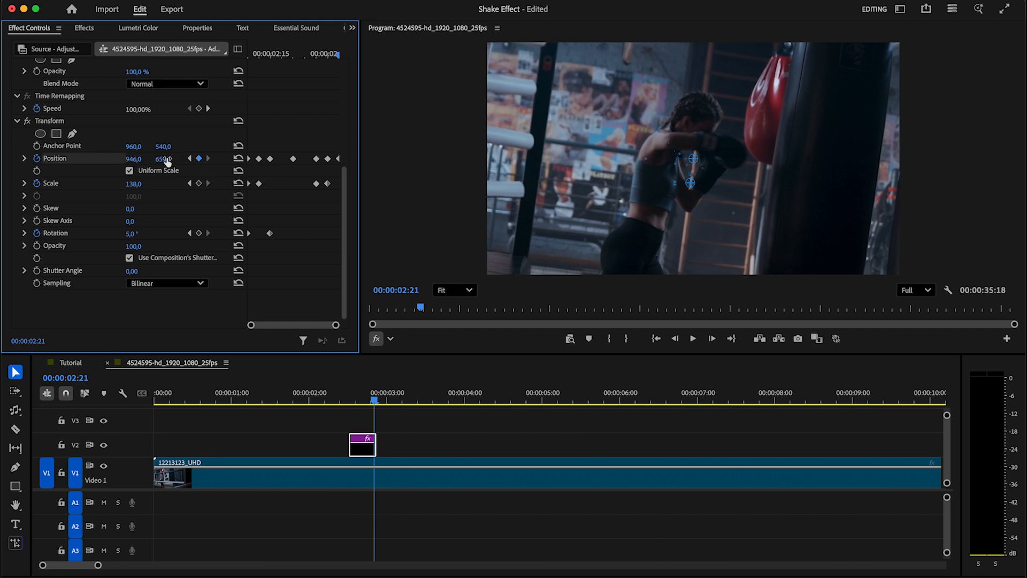
{"action": "left_click_drag", "start_coordinate": [164, 158], "coordinate": [57, 159]}
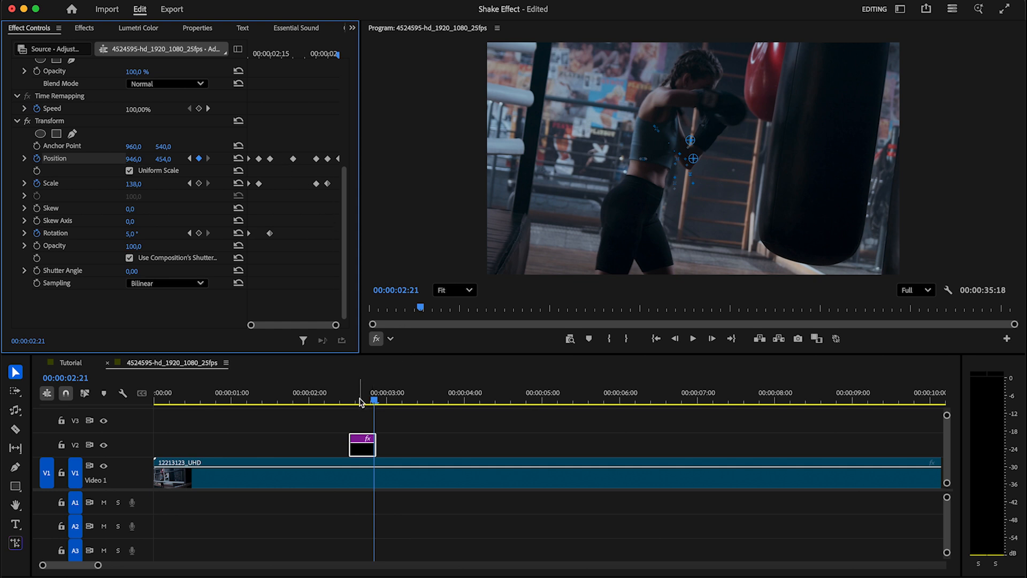
Replay the timeline from just before the cut to preview the shake
{"action": "left_click", "coordinate": [334, 398]}
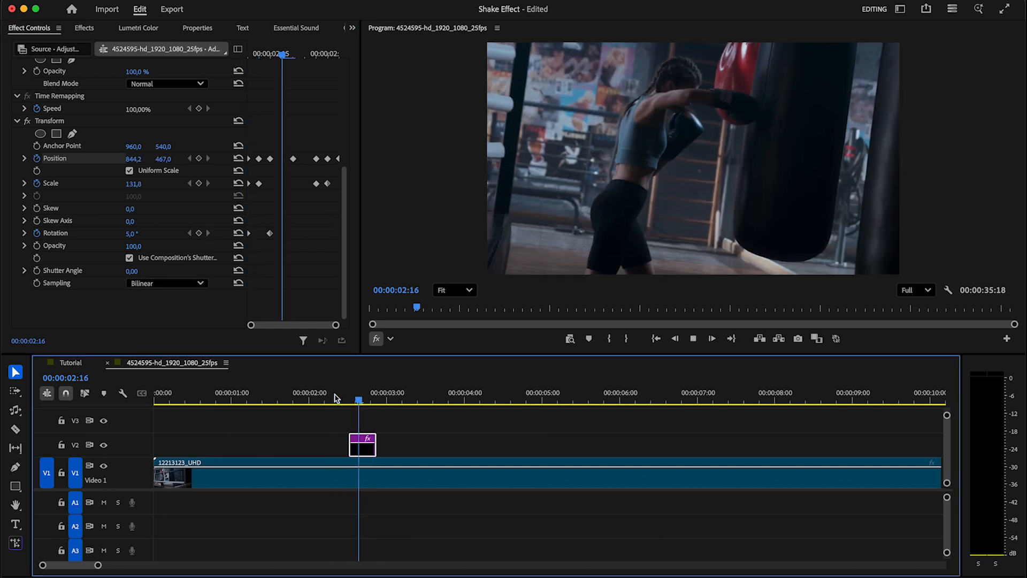
{"action": "left_click", "coordinate": [335, 398]}
{"action": "left_click", "coordinate": [291, 399]}
{"action": "key", "text": "space"}
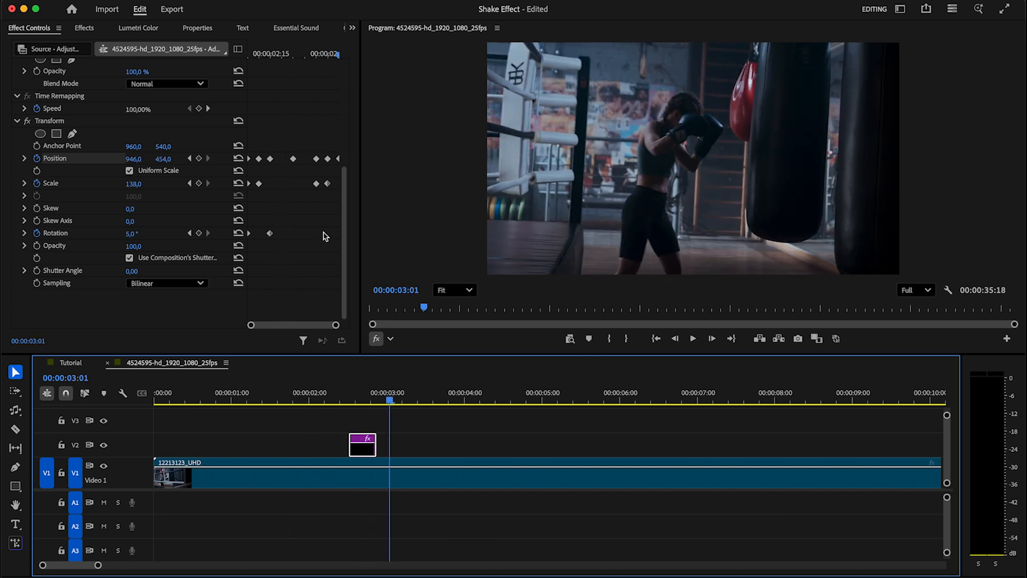
Set the Transform shutter angle to 200 and preview the motion-blurred shake
{"action": "left_click", "coordinate": [146, 271]}
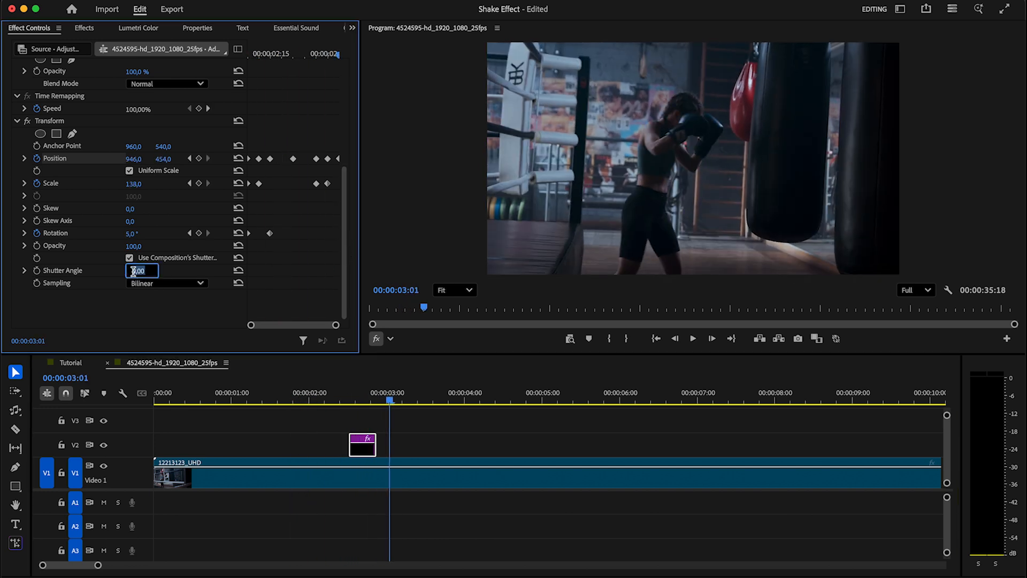
{"action": "type", "text": "200"}
{"action": "key", "text": "Return"}
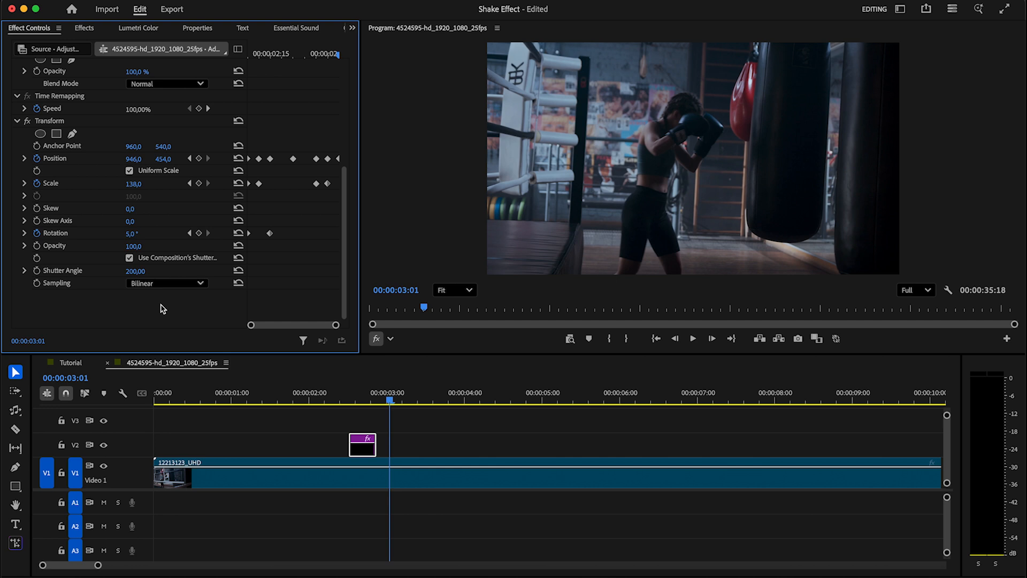
{"action": "left_click_drag", "start_coordinate": [374, 399], "coordinate": [306, 398]}
{"action": "key", "text": "space"}
{"action": "left_click", "coordinate": [300, 398]}
{"action": "key", "text": "space"}
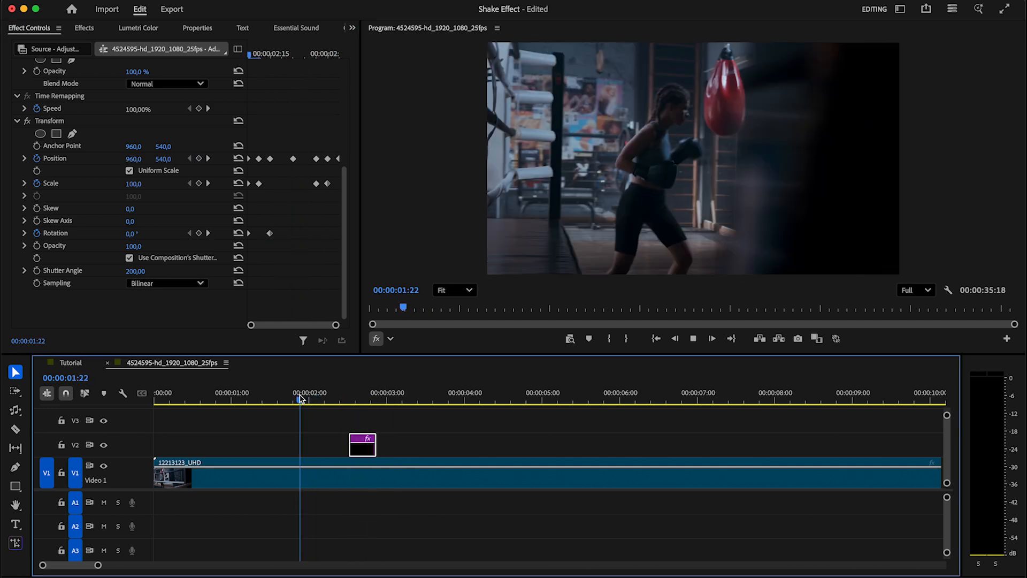
{"action": "left_click", "coordinate": [300, 398]}
{"action": "key", "text": "space"}
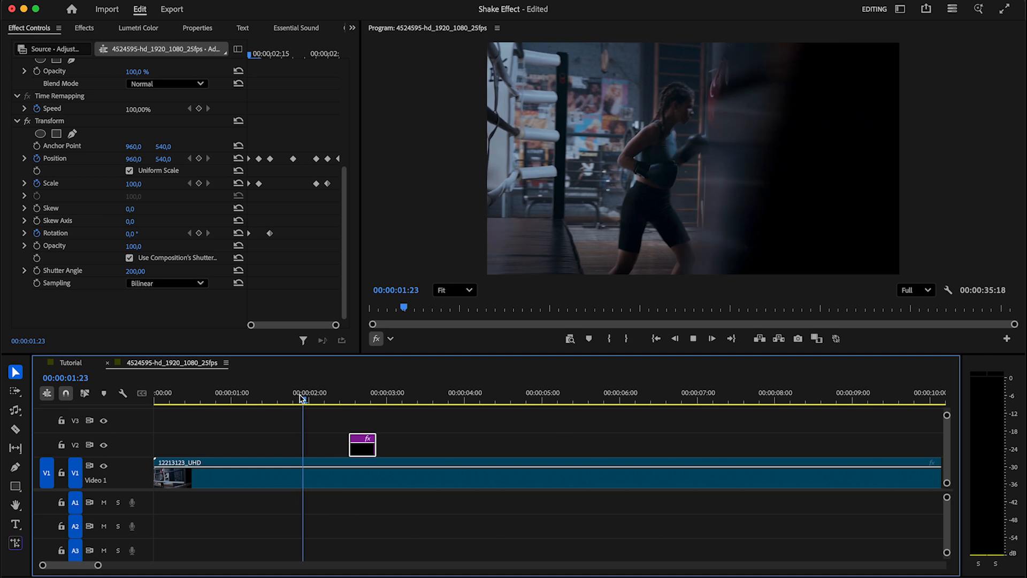
{"action": "left_click", "coordinate": [272, 399]}
{"action": "key", "text": "space"}
Slide the adjustment clip a few frames earlier to start around 02:10 and replay it
{"action": "key", "text": "space"}
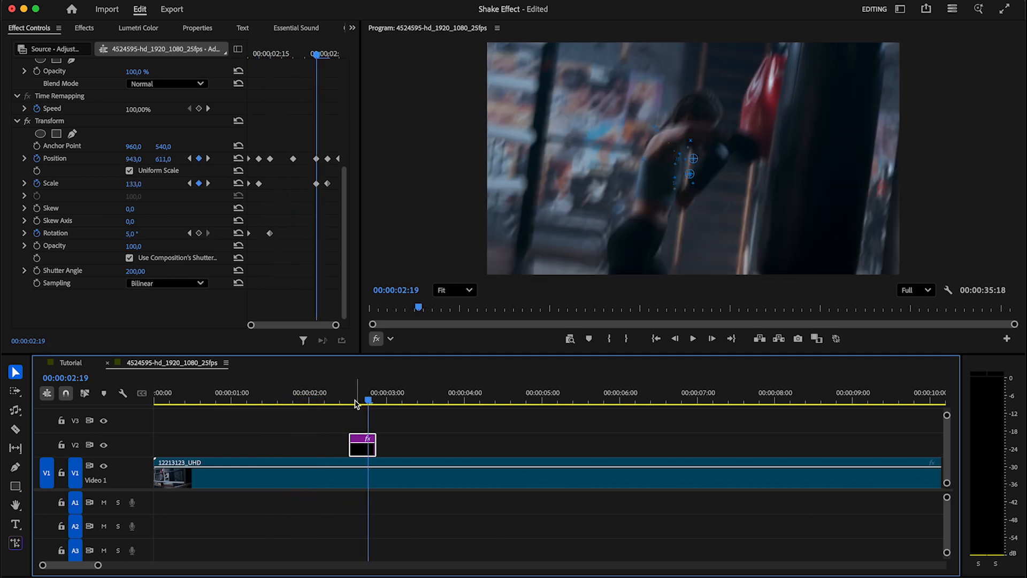
{"action": "left_click", "coordinate": [342, 400]}
{"action": "left_click_drag", "start_coordinate": [370, 452], "coordinate": [362, 452]}
{"action": "left_click", "coordinate": [300, 400]}
{"action": "key", "text": "space"}
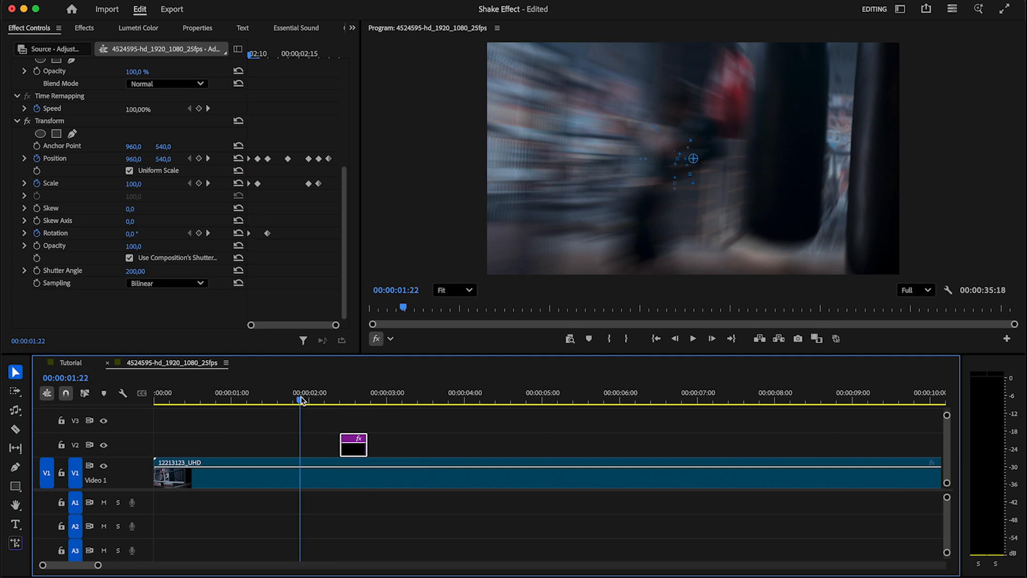
{"action": "key", "text": "space"}
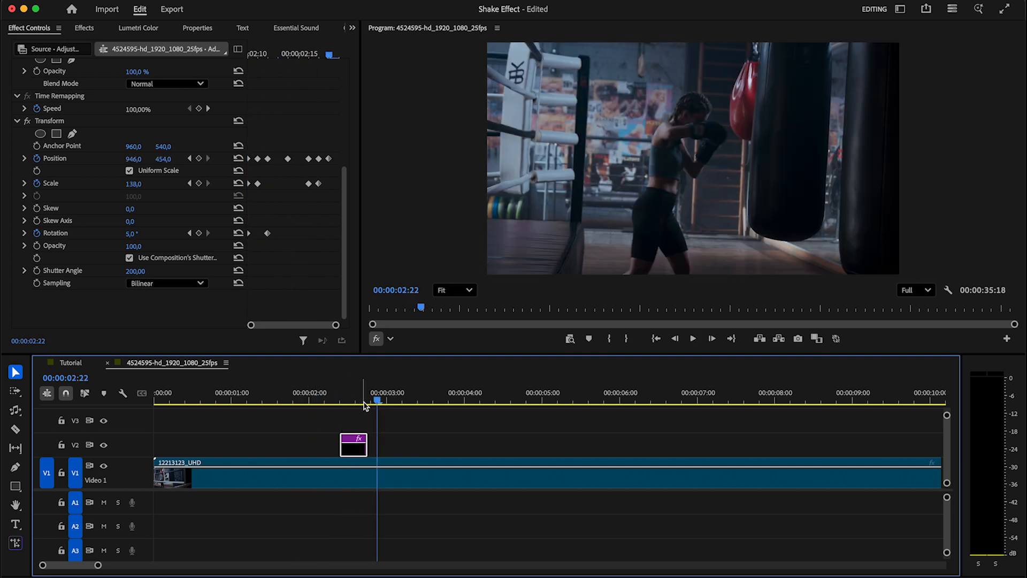
{"action": "left_click_drag", "start_coordinate": [364, 405], "coordinate": [312, 401]}
{"action": "key", "text": "space"}
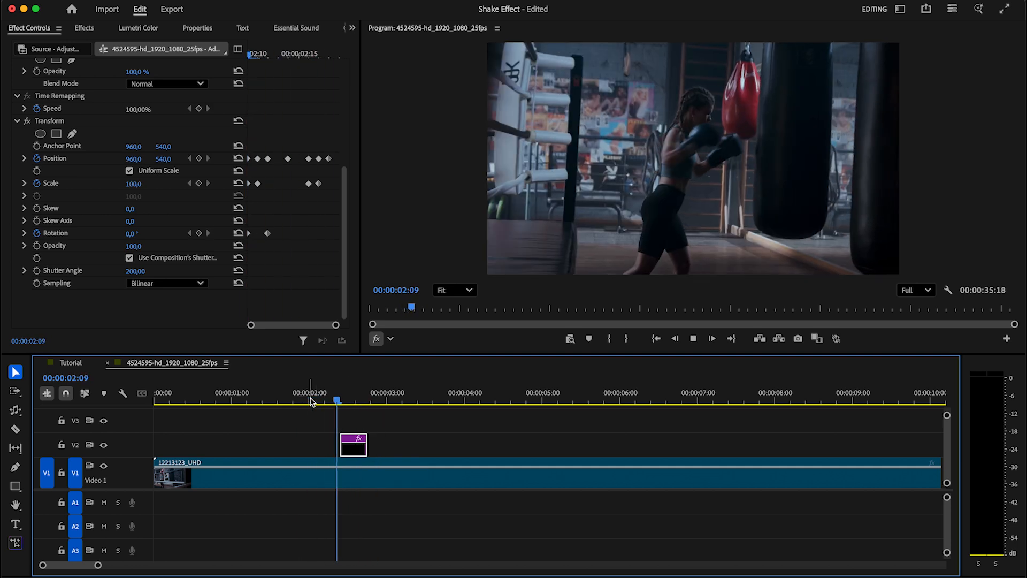
{"action": "key", "text": "space"}
Search 'bright' and drop Brightness & Contrast onto the V2 adjustment clip, then view its Effect Controls
{"action": "left_click", "coordinate": [352, 28]}
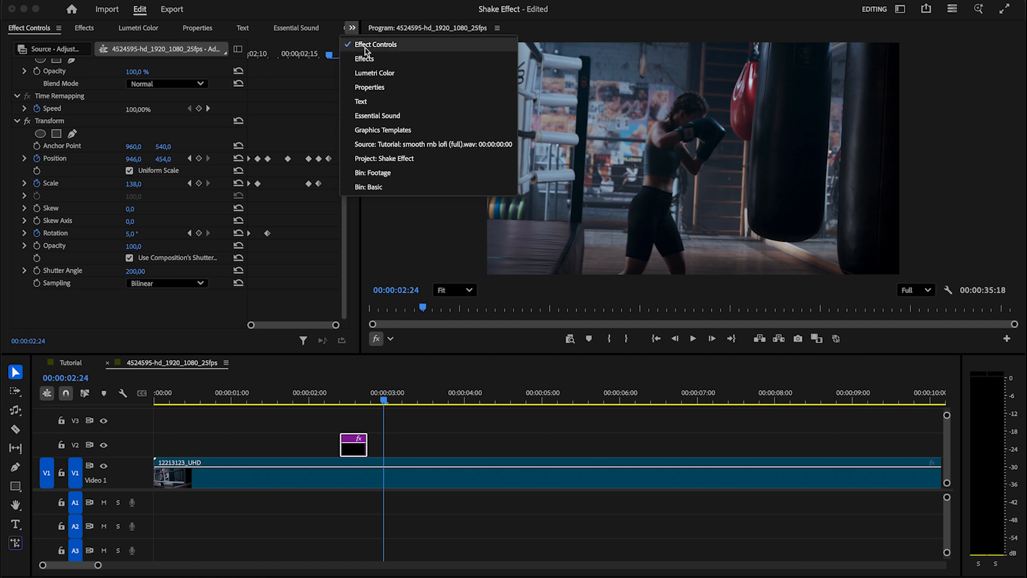
{"action": "left_click", "coordinate": [365, 60]}
{"action": "left_click", "coordinate": [114, 47]}
{"action": "type", "text": "bright"}
{"action": "left_click_drag", "start_coordinate": [86, 159], "coordinate": [362, 442]}
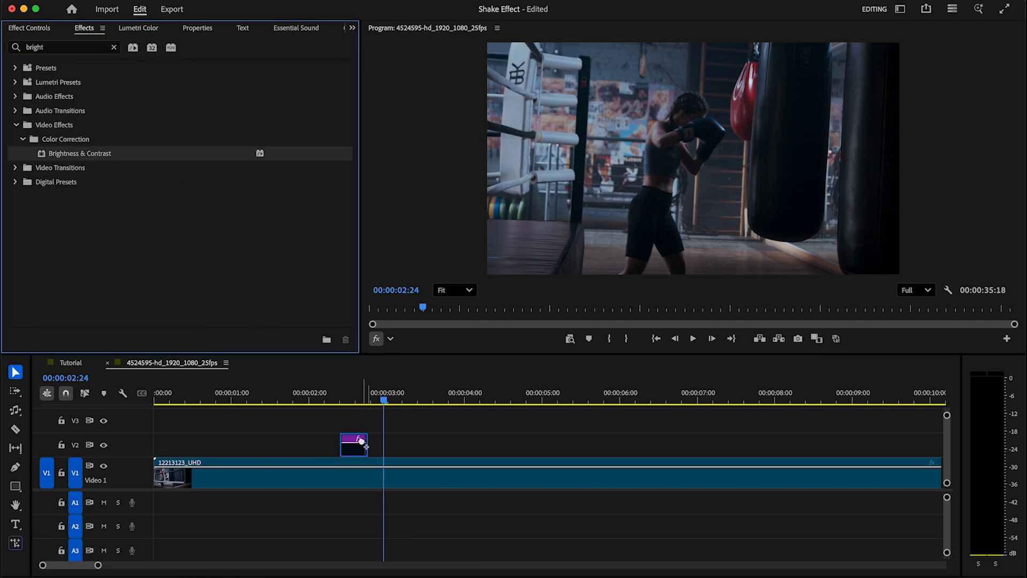
{"action": "left_click", "coordinate": [350, 28]}
{"action": "left_click", "coordinate": [393, 47]}
{"action": "left_click_drag", "start_coordinate": [346, 196], "coordinate": [346, 225]}
{"action": "left_click_drag", "start_coordinate": [257, 53], "coordinate": [213, 57]}
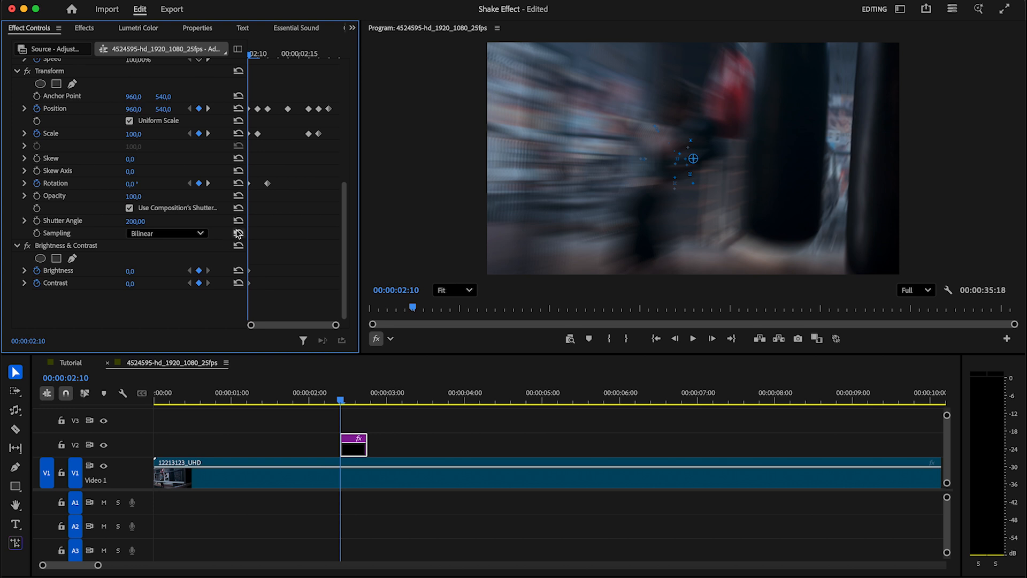
Key Brightness 80 and Contrast 40 at 02:14, returning both to 0 at 02:17
{"action": "left_click_drag", "start_coordinate": [256, 55], "coordinate": [292, 60]}
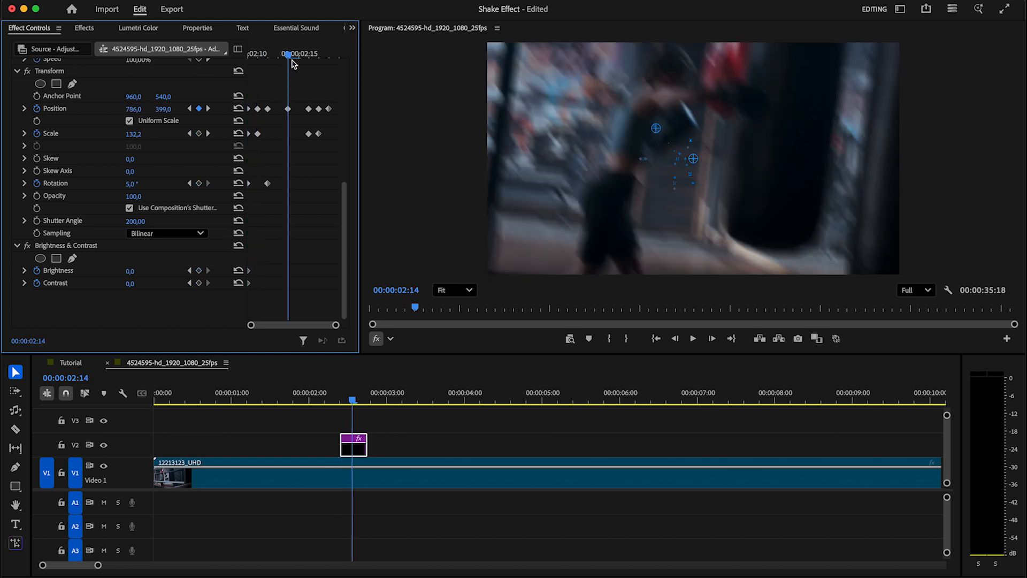
{"action": "left_click", "coordinate": [201, 270]}
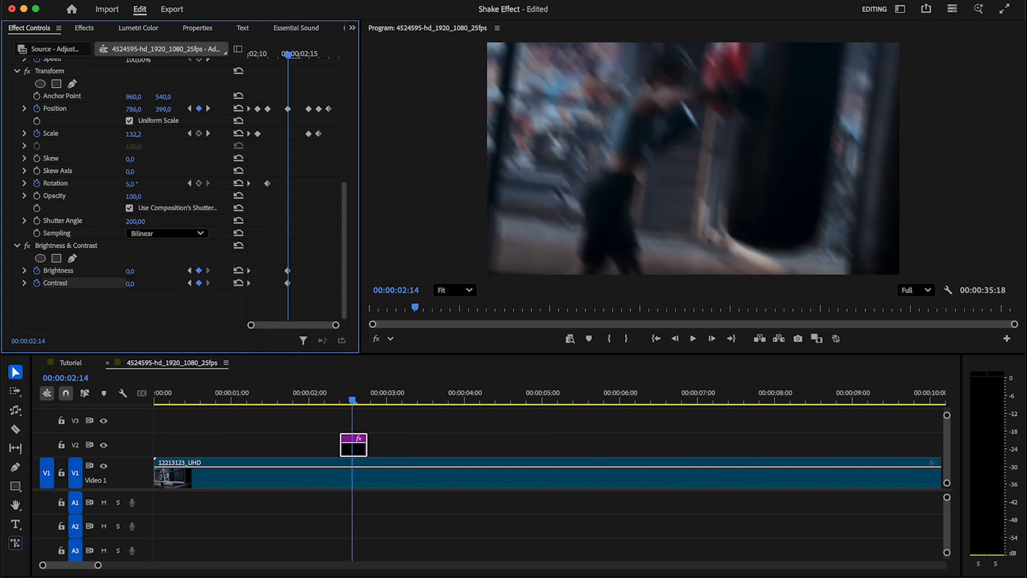
{"action": "left_click", "coordinate": [132, 283]}
{"action": "type", "text": "4"}
{"action": "key", "text": "Return"}
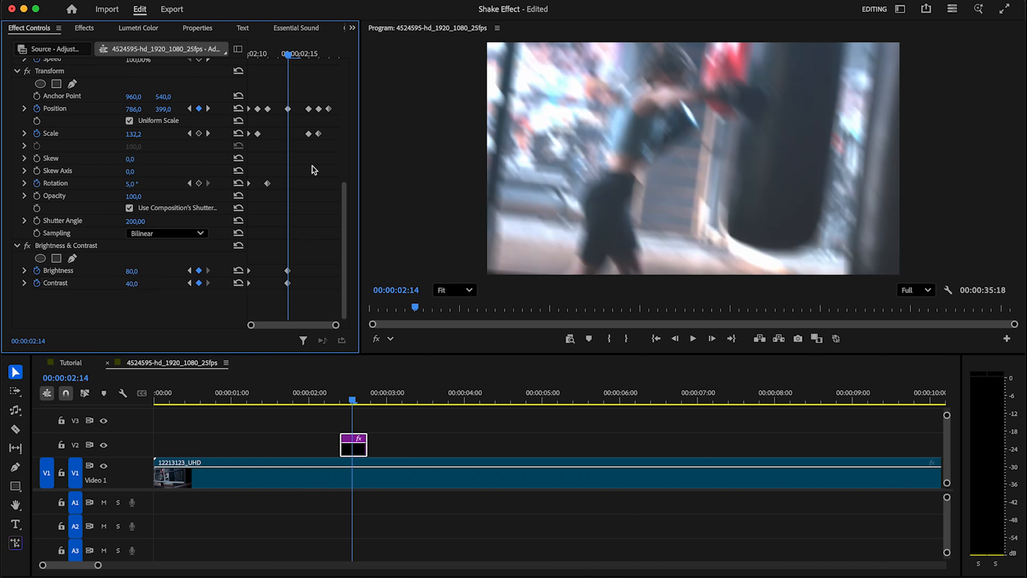
{"action": "left_click", "coordinate": [318, 55]}
{"action": "left_click", "coordinate": [238, 270]}
{"action": "left_click", "coordinate": [238, 283]}
{"action": "left_click_drag", "start_coordinate": [308, 254], "coordinate": [345, 275]}
Replay the shake with its flash and nudge a Brightness keyframe
{"action": "left_click", "coordinate": [300, 399]}
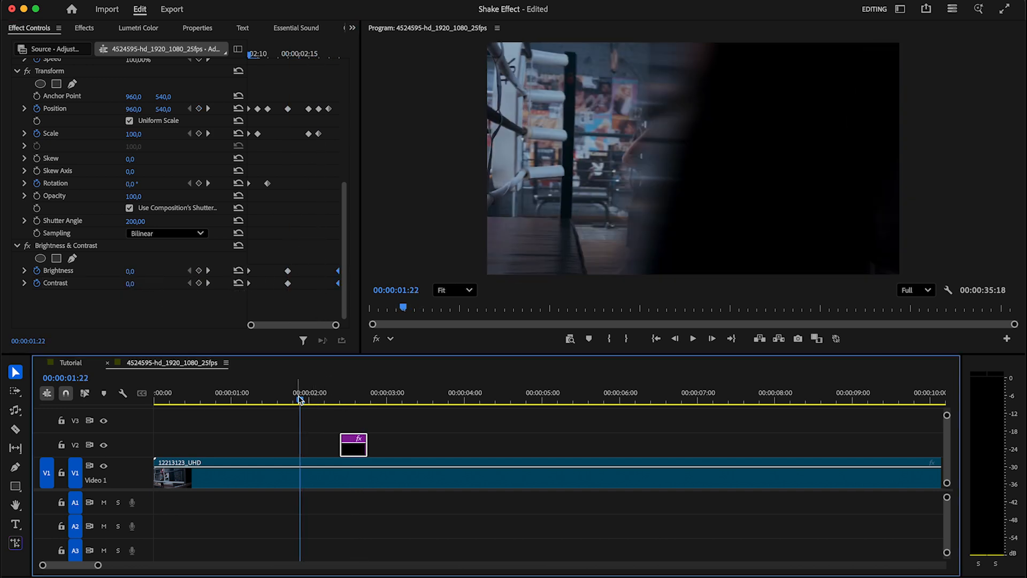
{"action": "key", "text": "space"}
{"action": "left_click", "coordinate": [298, 399]}
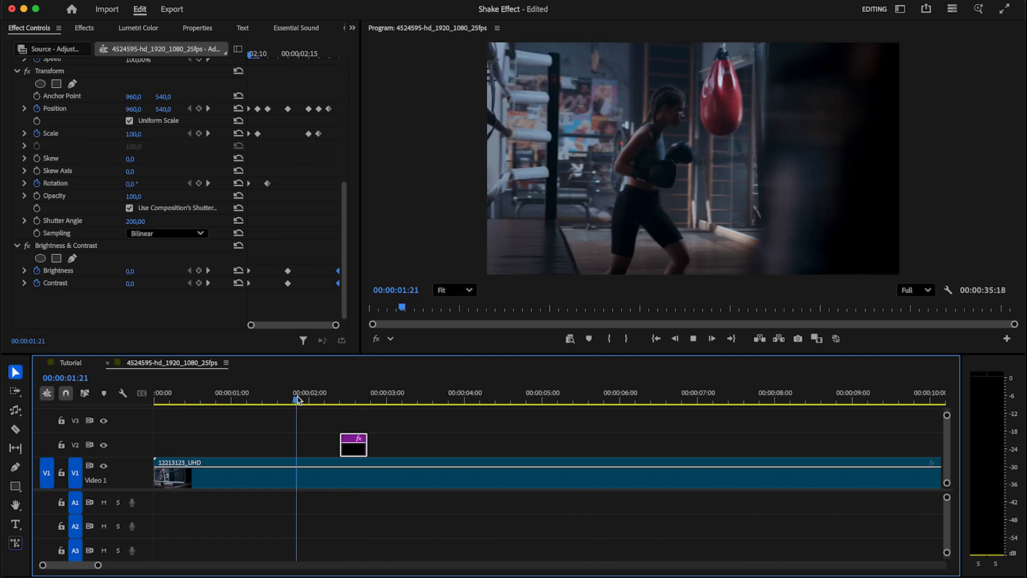
{"action": "key", "text": "space"}
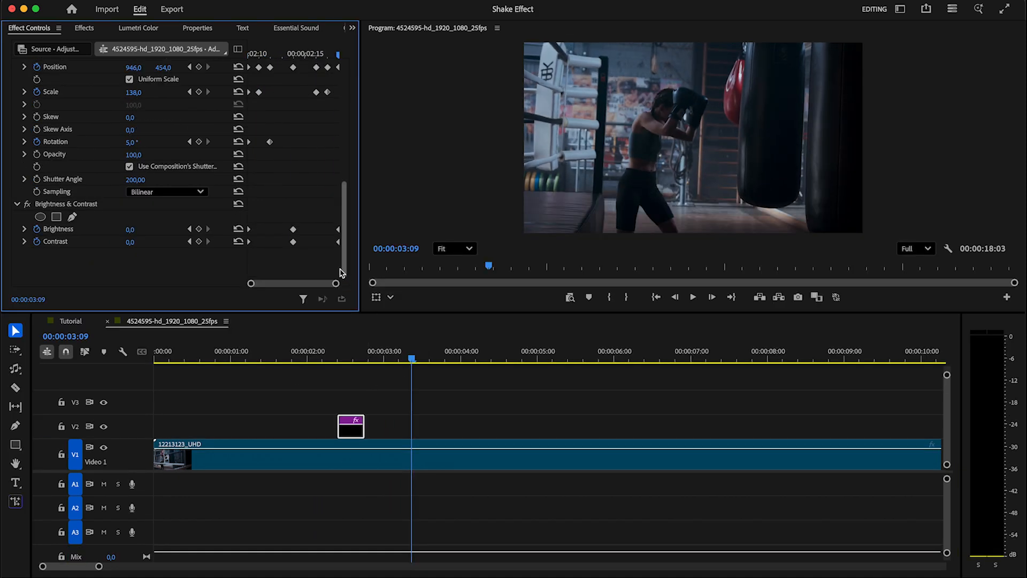
{"action": "left_click_drag", "start_coordinate": [340, 270], "coordinate": [336, 233]}
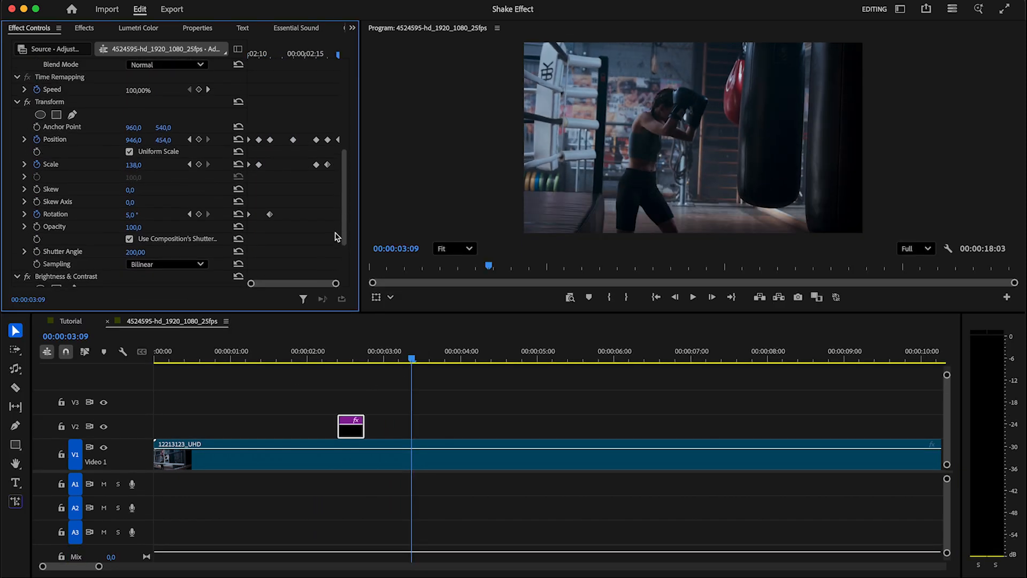
Save the Transform and Brightness & Contrast effects together as a preset named 'Camera Shake'
{"action": "left_click", "coordinate": [19, 103]}
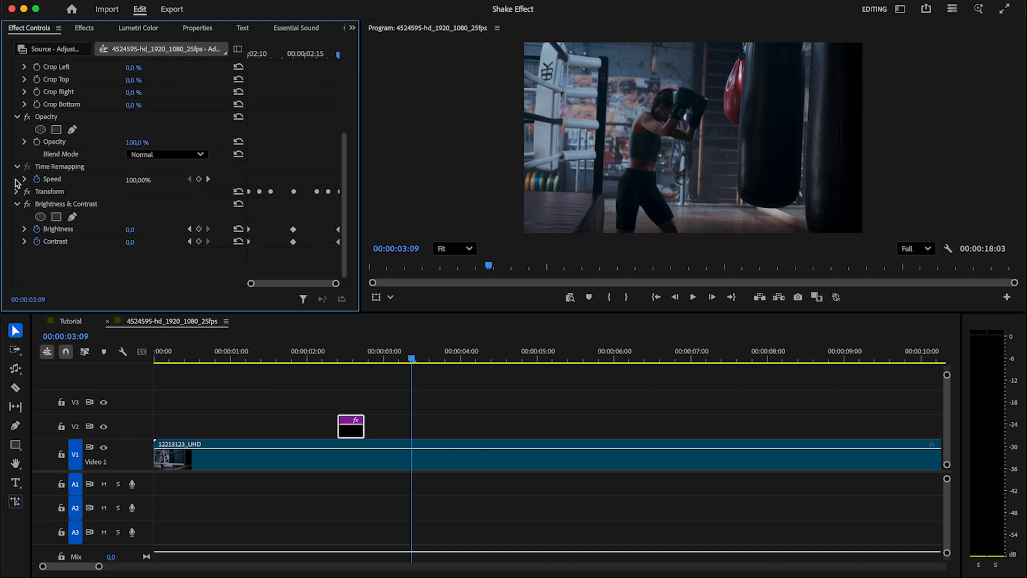
{"action": "left_click", "coordinate": [18, 204]}
{"action": "left_click", "coordinate": [55, 230]}
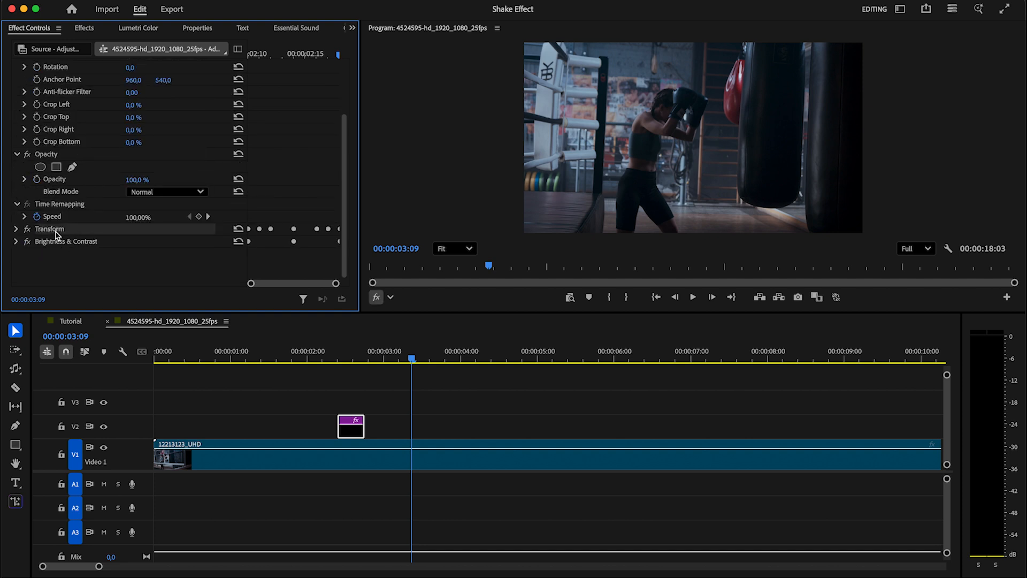
{"action": "left_click", "coordinate": [68, 241], "text": "shift"}
{"action": "right_click", "coordinate": [67, 241]}
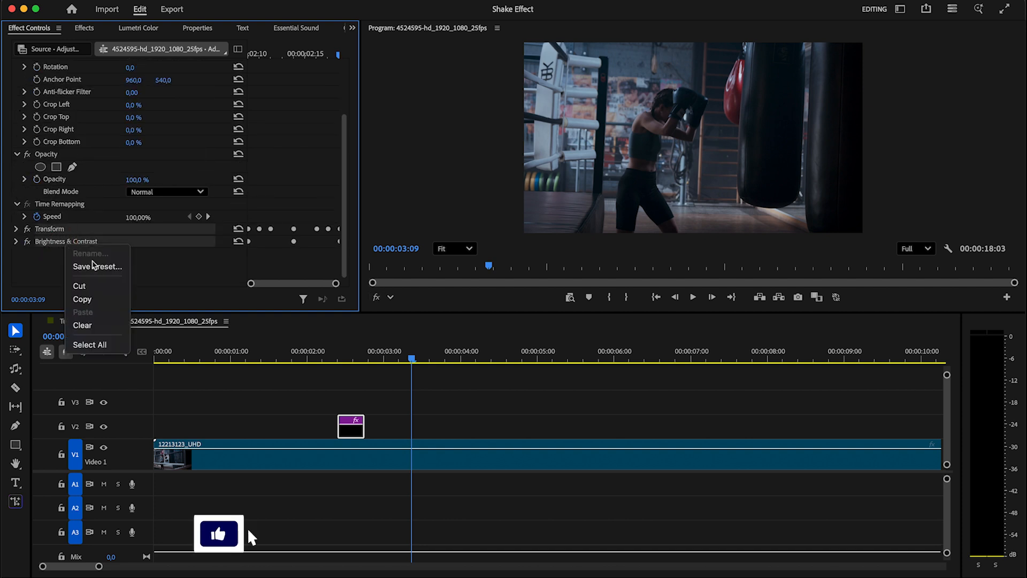
{"action": "left_click", "coordinate": [94, 266]}
{"action": "type", "text": "C"}
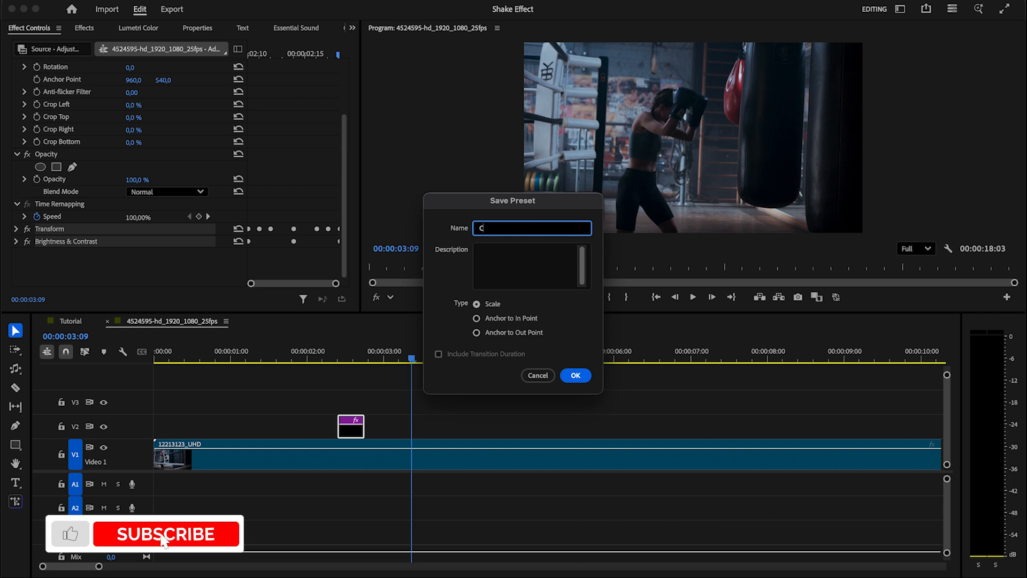
{"action": "type", "text": "amera Shake"}
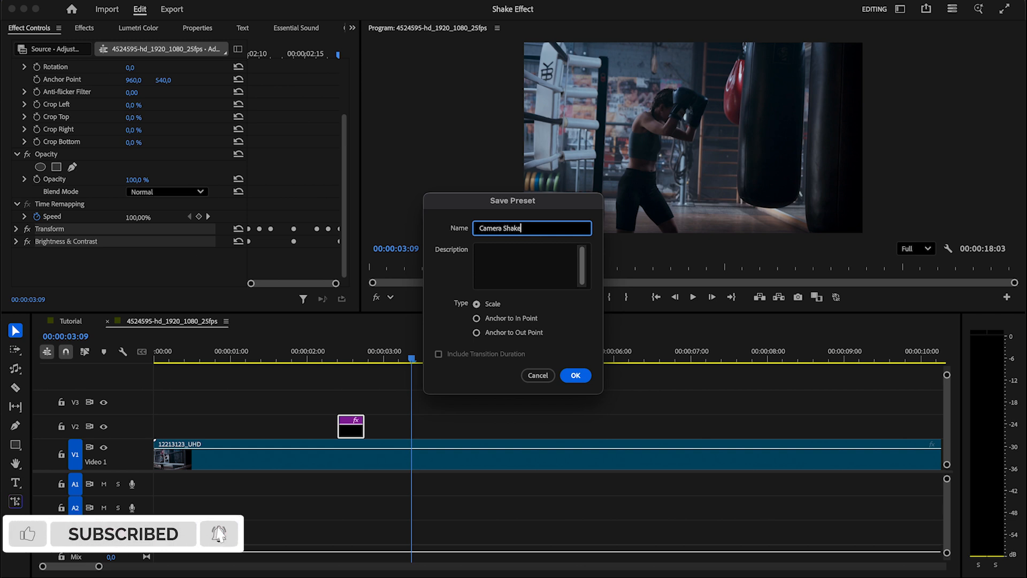
{"action": "left_click", "coordinate": [575, 376]}
Confirm 'Camera Shake' is listed in the Effects panel's Presets folder
{"action": "left_click", "coordinate": [351, 28]}
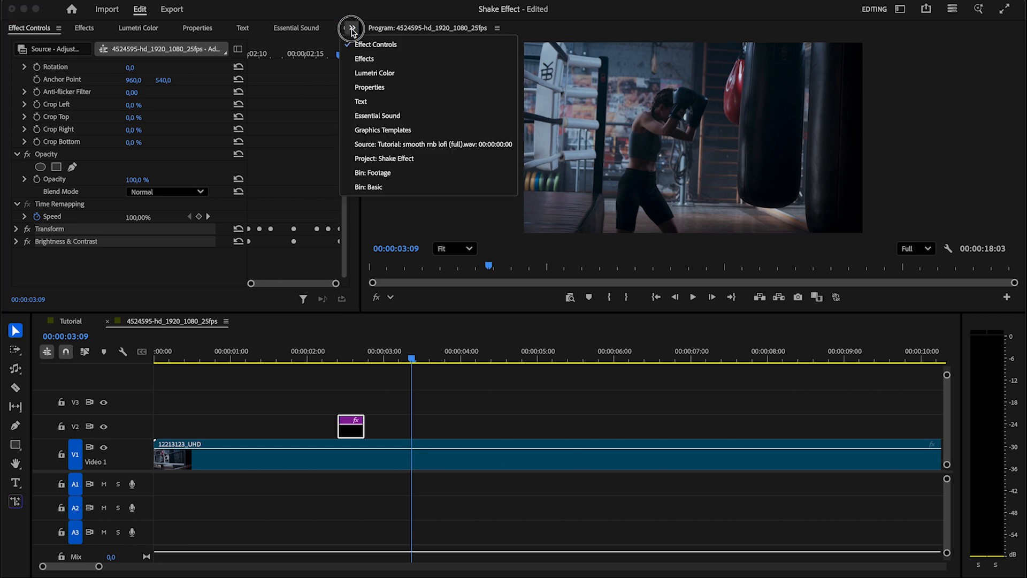
{"action": "left_click", "coordinate": [362, 59]}
{"action": "left_click", "coordinate": [113, 48]}
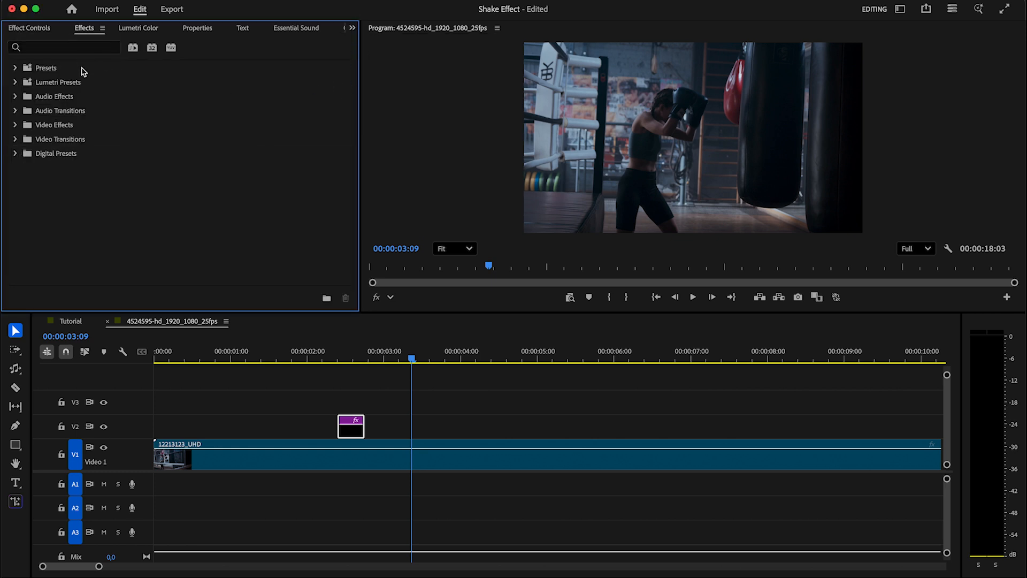
{"action": "left_click", "coordinate": [15, 68]}
{"action": "left_click", "coordinate": [75, 88]}
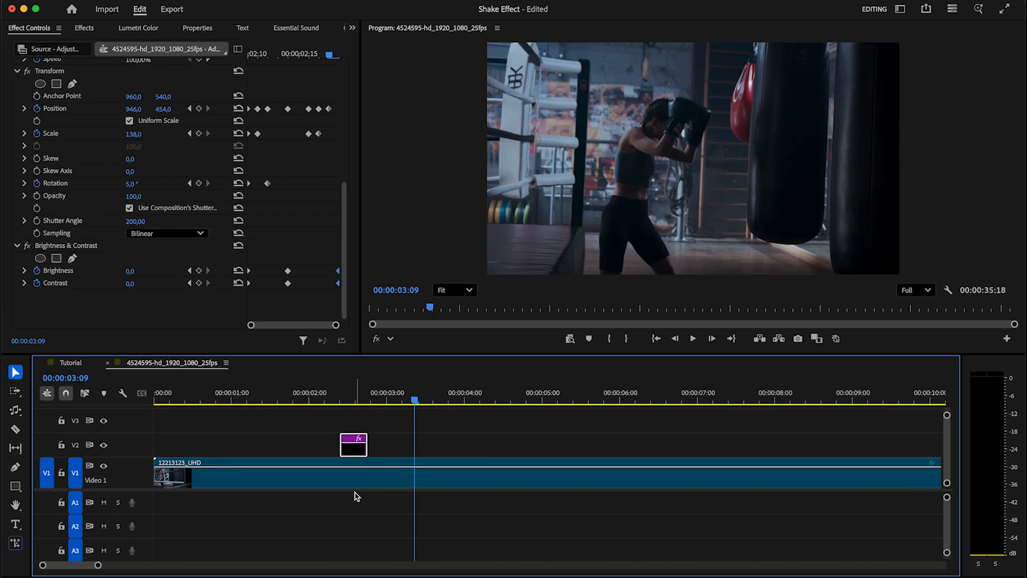
Razor-cut the first boxing clip on V1 and delete its right-hand part
{"action": "left_click", "coordinate": [368, 478]}
{"action": "key", "text": "v"}
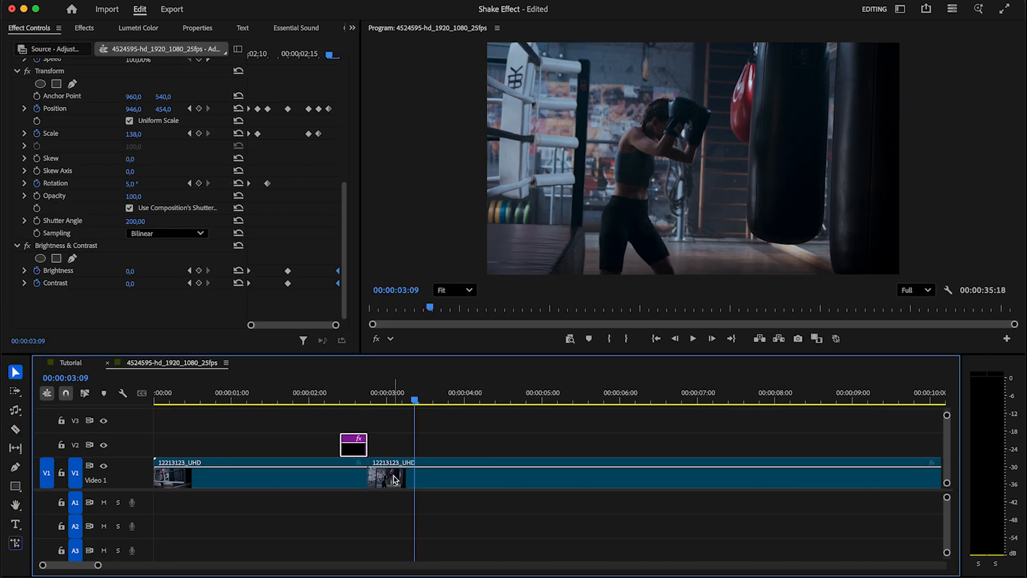
{"action": "left_click", "coordinate": [396, 480]}
{"action": "key", "text": "Delete"}
Trim close-up 12213153_UHD to start at 20:18, butting it against the first clip
{"action": "left_click_drag", "start_coordinate": [98, 565], "coordinate": [172, 566]}
{"action": "left_click_drag", "start_coordinate": [583, 400], "coordinate": [637, 404]}
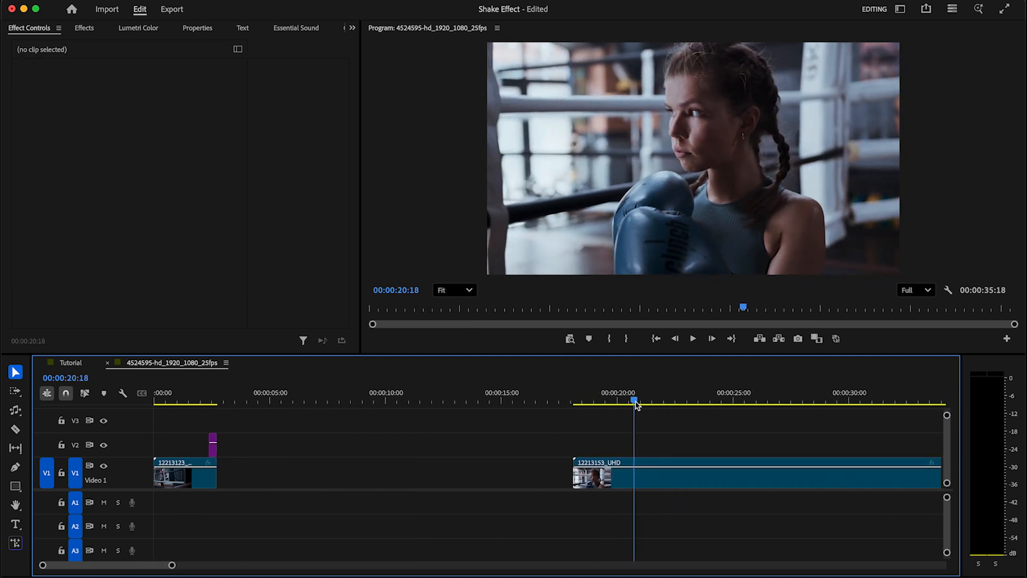
{"action": "left_click_drag", "start_coordinate": [582, 483], "coordinate": [237, 477]}
{"action": "key", "text": "Home"}
{"action": "left_click_drag", "start_coordinate": [171, 565], "coordinate": [131, 566]}
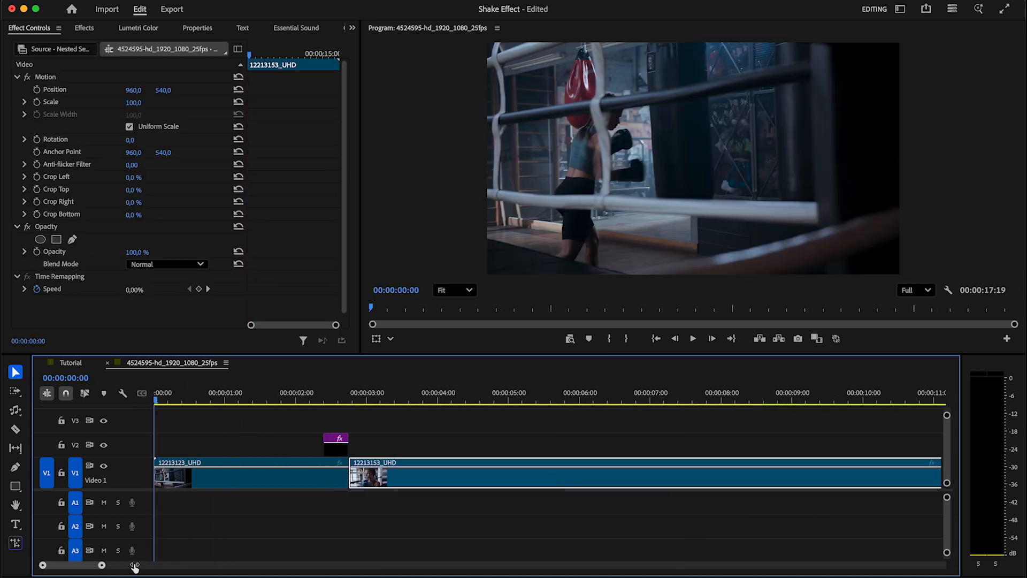